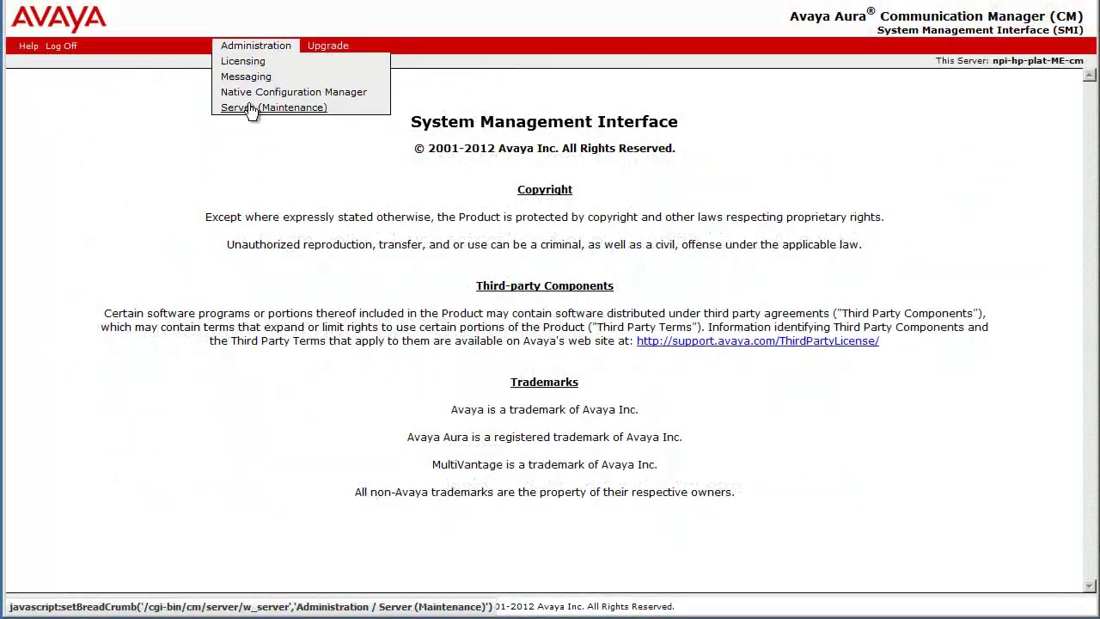
Open the Server (Maintenance) pages and show the Web Access Mask list with default masks 0-19
{"action": "left_click", "coordinate": [246, 110]}
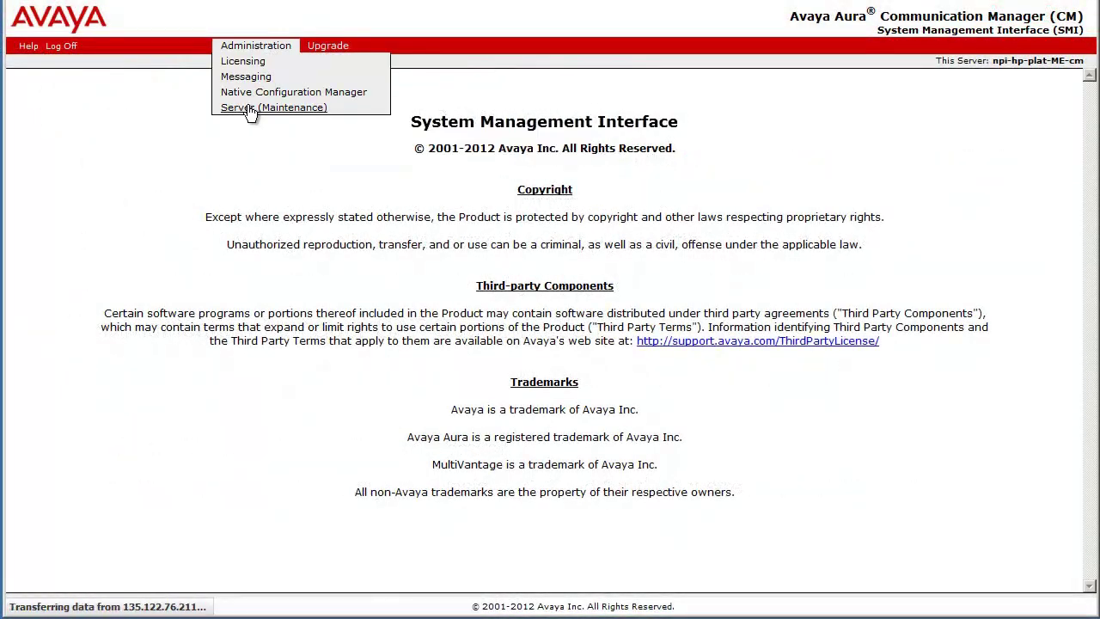
{"action": "left_click_drag", "start_coordinate": [175, 168], "coordinate": [173, 347]}
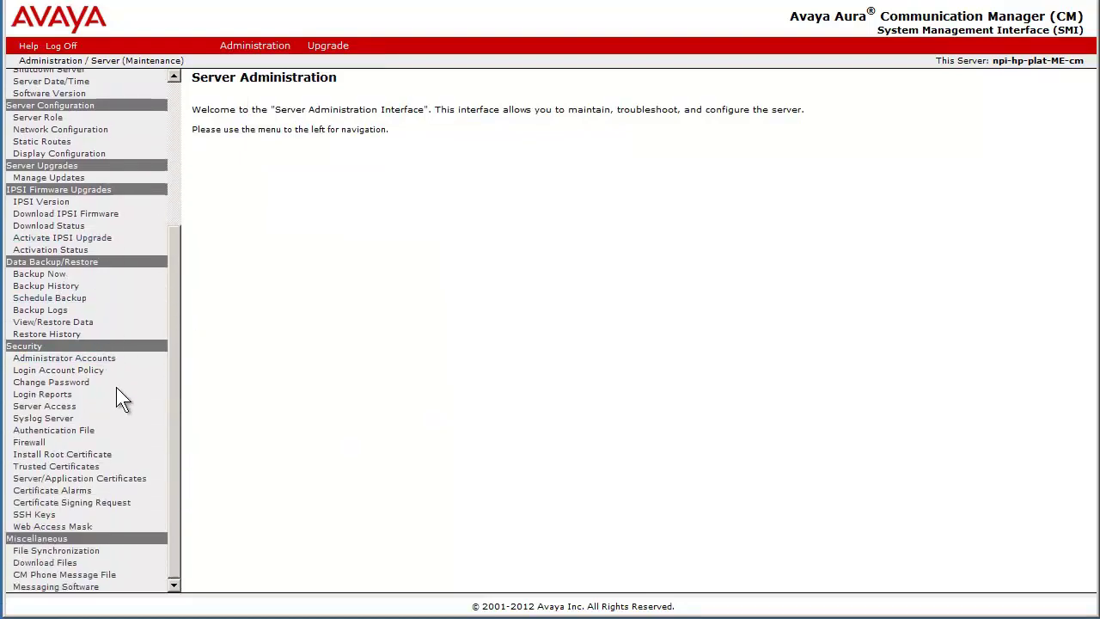
{"action": "left_click", "coordinate": [74, 527]}
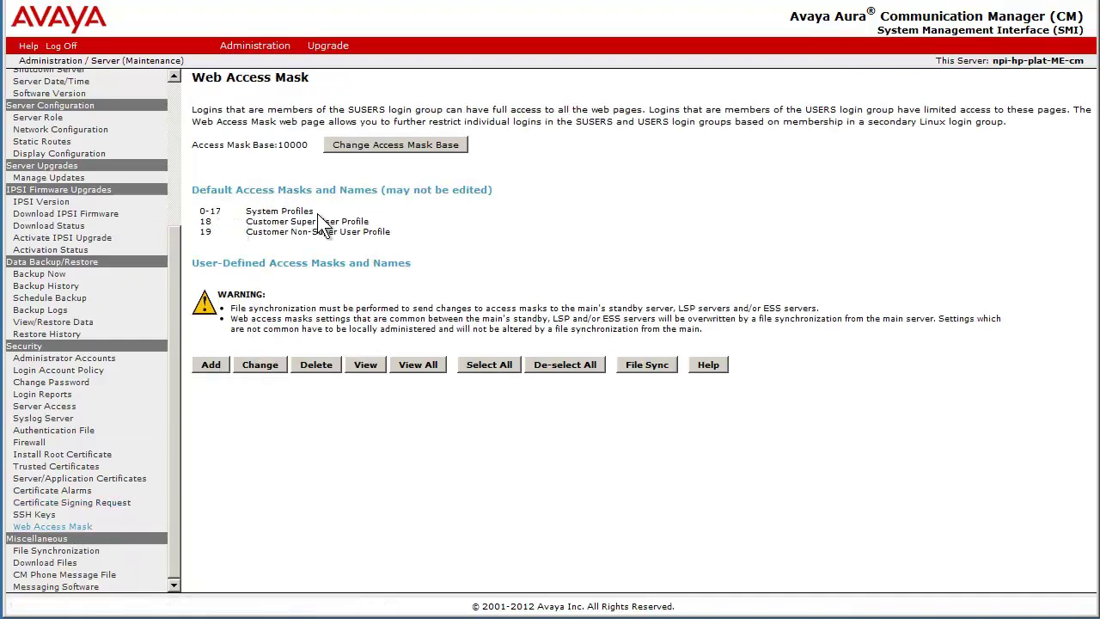
Add access mask 20 by copying the values from access mask 19
{"action": "left_click", "coordinate": [211, 365]}
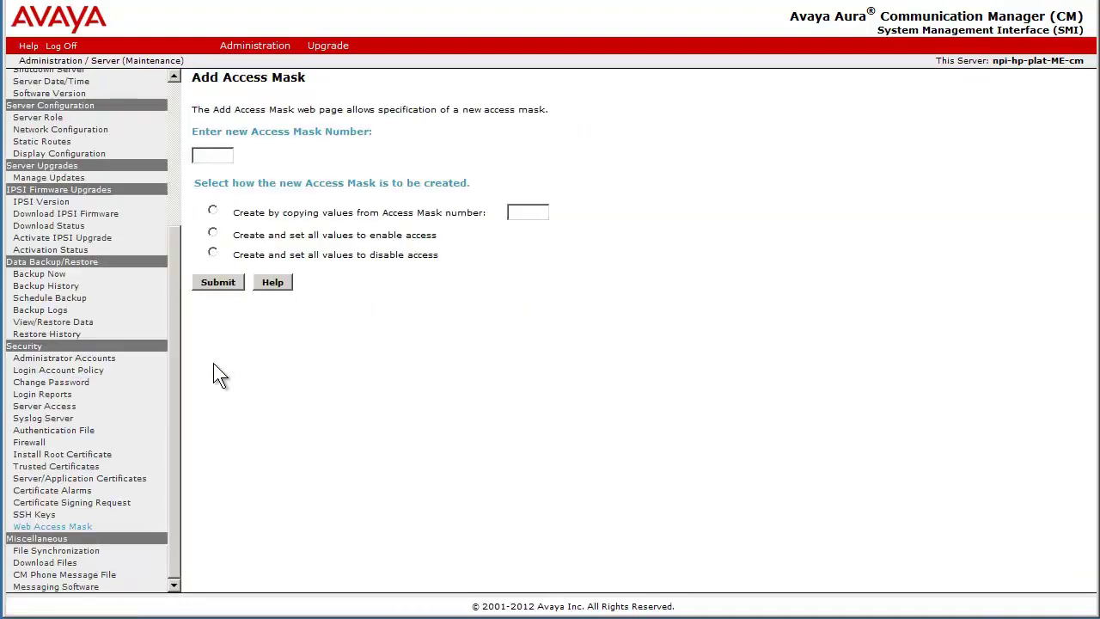
{"action": "left_click", "coordinate": [212, 155]}
{"action": "type", "text": "20"}
{"action": "left_click", "coordinate": [213, 211]}
{"action": "left_click", "coordinate": [524, 212]}
{"action": "type", "text": "19"}
{"action": "left_click", "coordinate": [220, 283]}
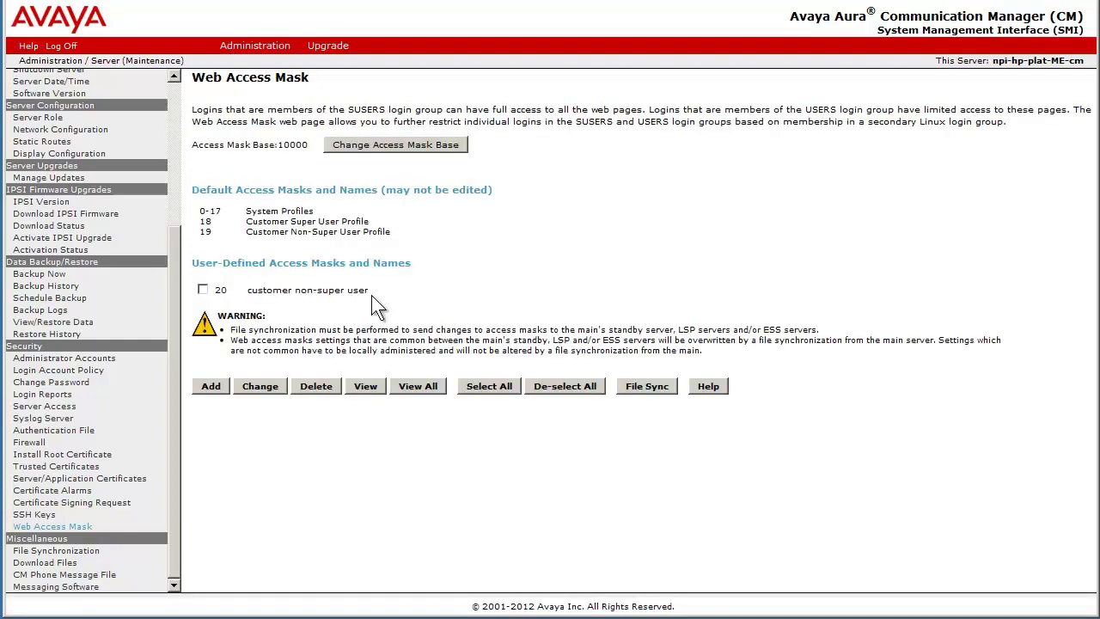
Change mask 20 to allow Server Date/Time under Server and submit it
{"action": "left_click", "coordinate": [203, 290]}
{"action": "left_click", "coordinate": [271, 386]}
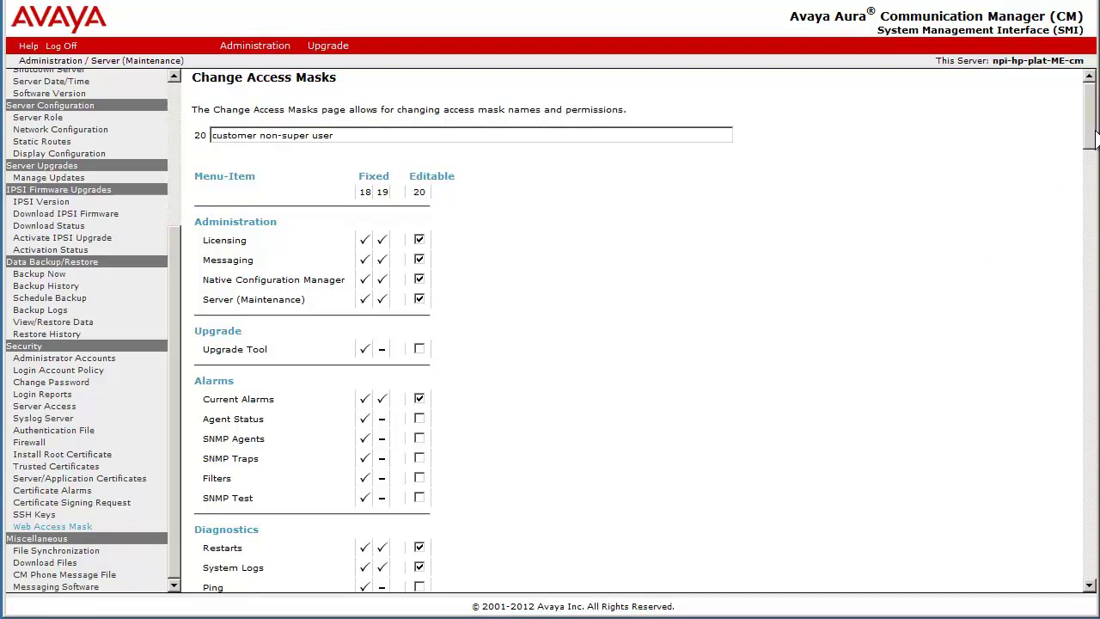
{"action": "left_click_drag", "start_coordinate": [1092, 122], "coordinate": [1095, 165]}
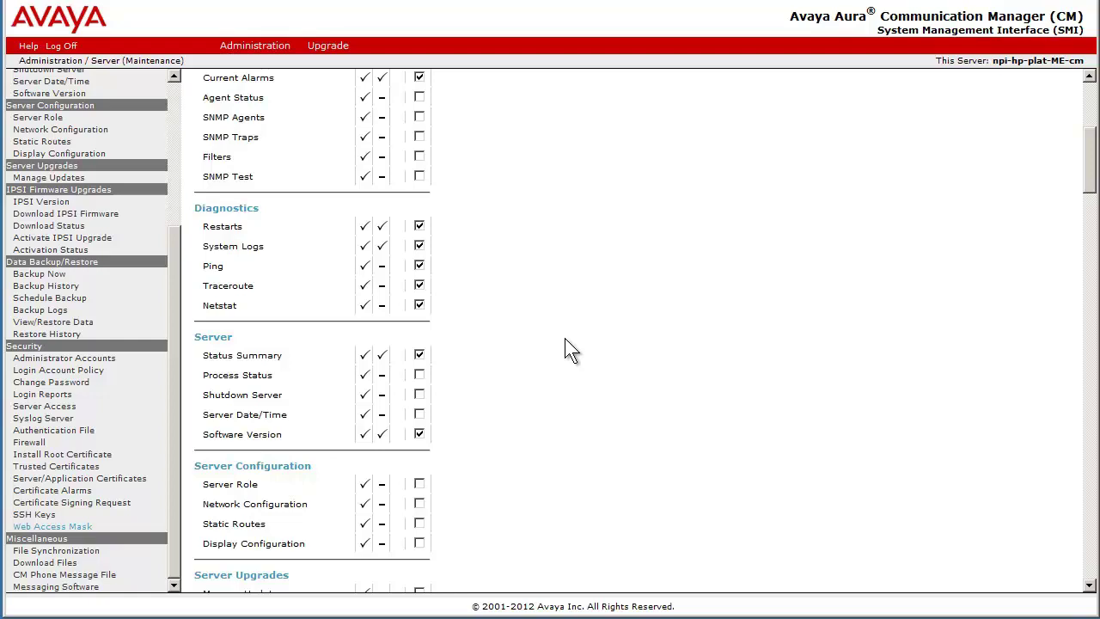
{"action": "left_click", "coordinate": [419, 414]}
{"action": "left_click_drag", "start_coordinate": [1092, 161], "coordinate": [1093, 443]}
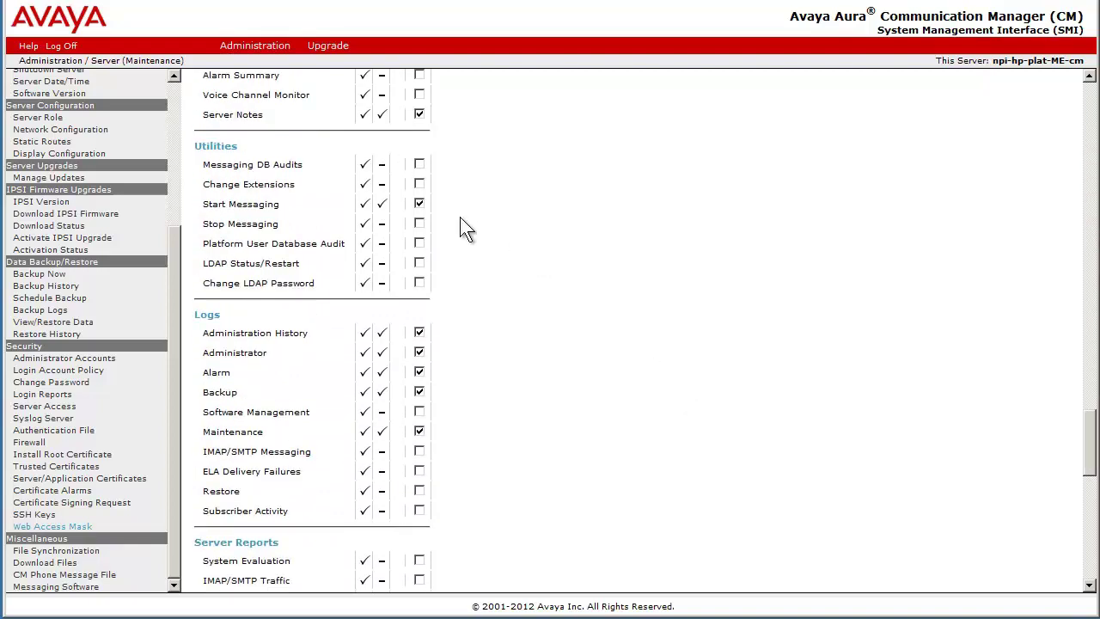
{"action": "scroll", "coordinate": [422, 209], "scroll_direction": "down", "scroll_amount": 10}
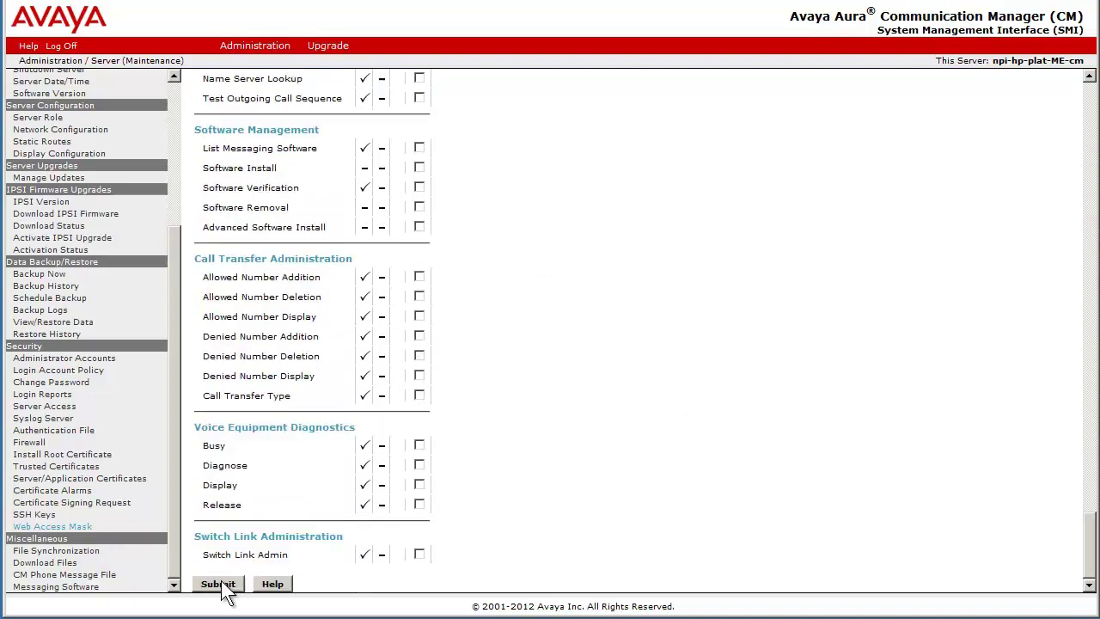
{"action": "left_click", "coordinate": [219, 584]}
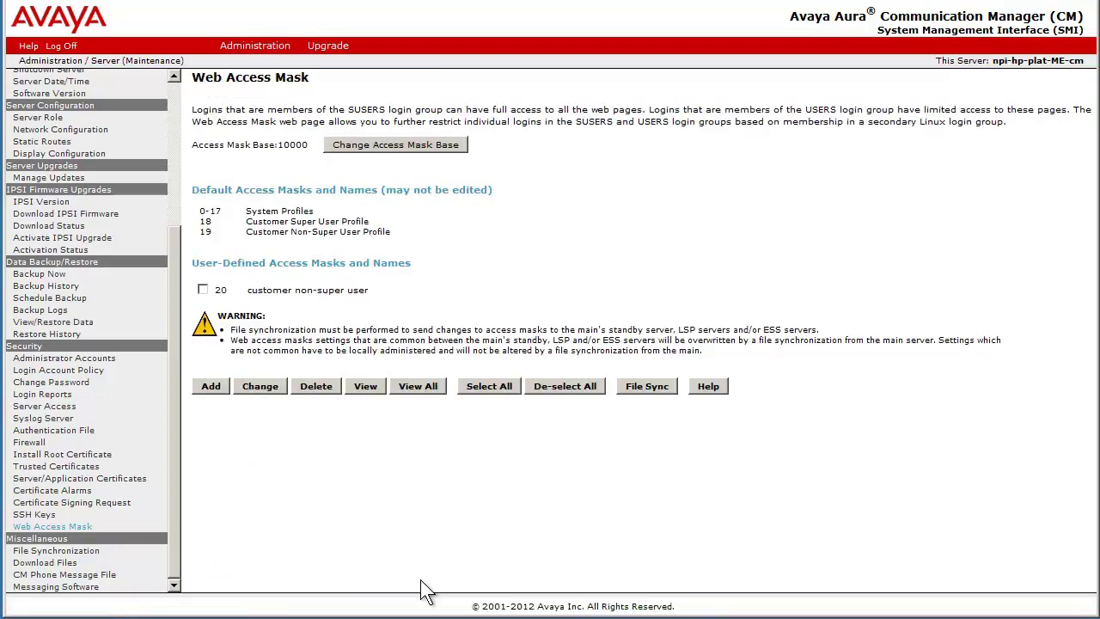
Start adding an Unprivileged Administrator login from Administrator Accounts
{"action": "left_click", "coordinate": [79, 361]}
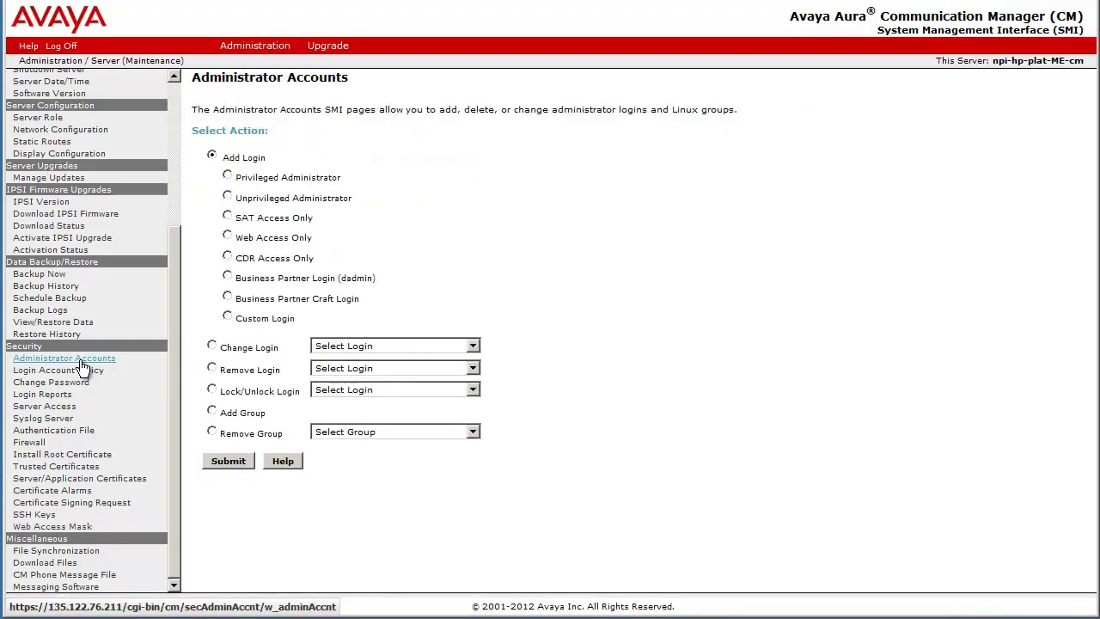
{"action": "left_click", "coordinate": [227, 197]}
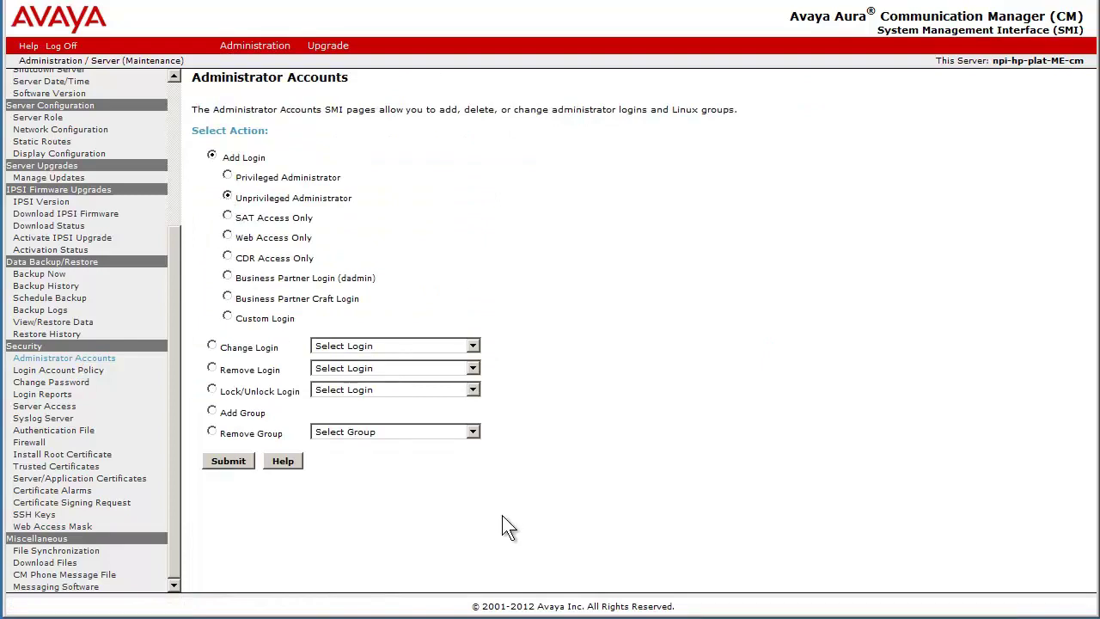
{"action": "left_click", "coordinate": [231, 461]}
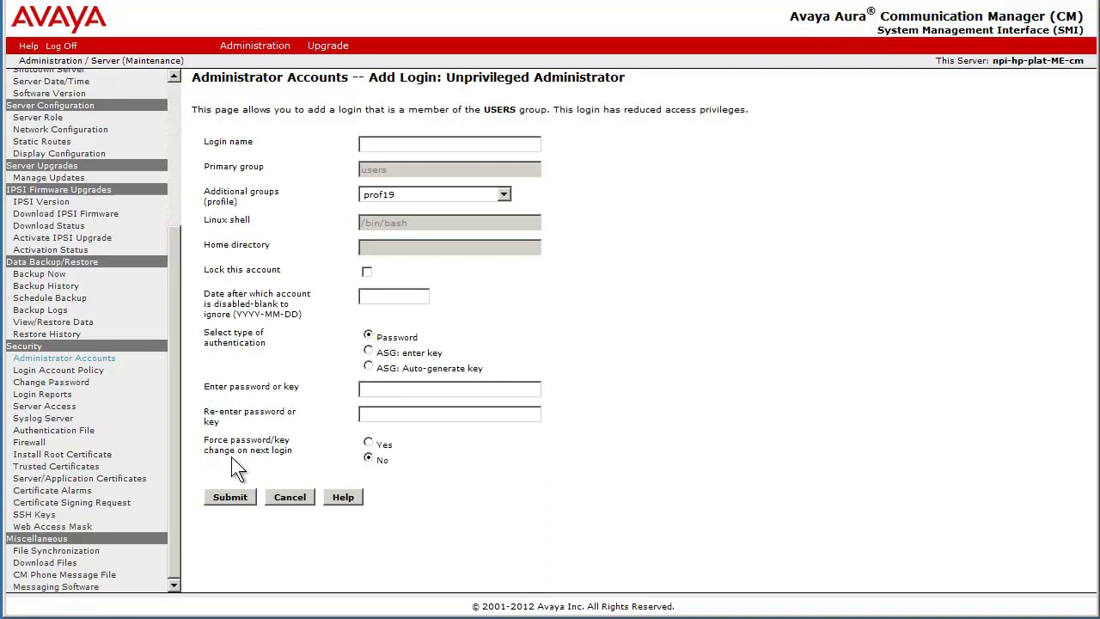
Create login custrestrict in group prof20, entering and confirming its password
{"action": "left_click", "coordinate": [494, 145]}
{"action": "type", "text": "custrestrict"}
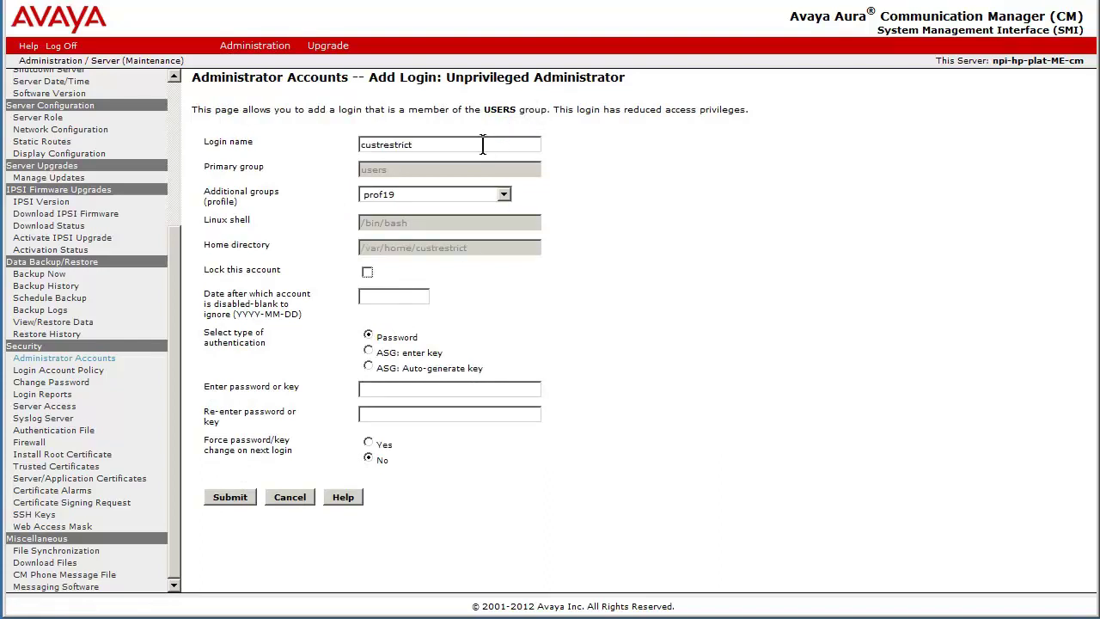
{"action": "left_click", "coordinate": [505, 194]}
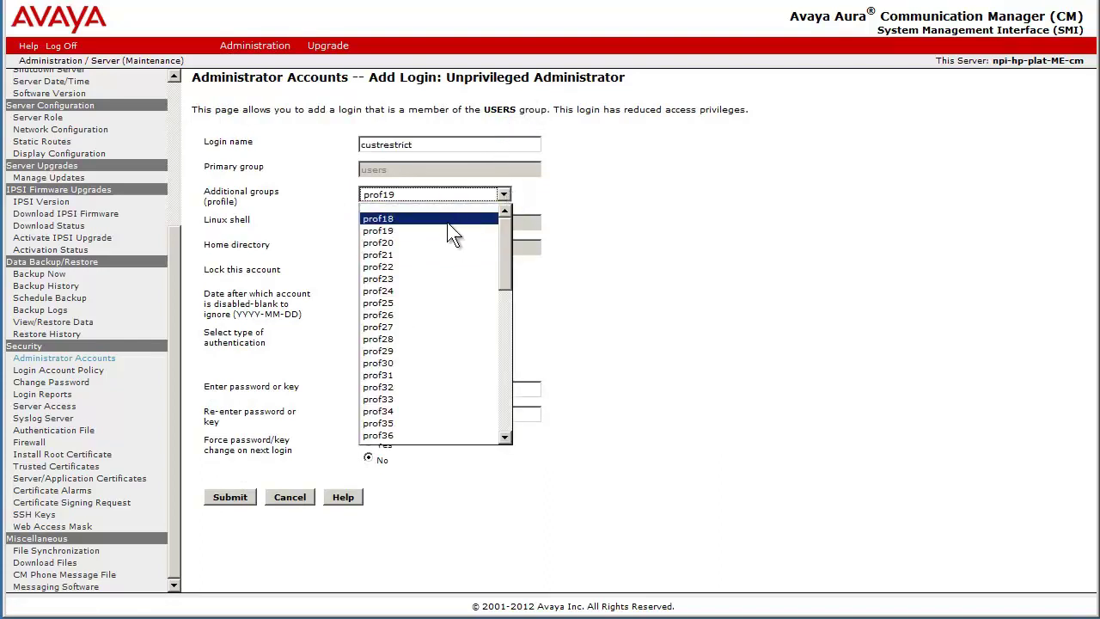
{"action": "left_click", "coordinate": [394, 242]}
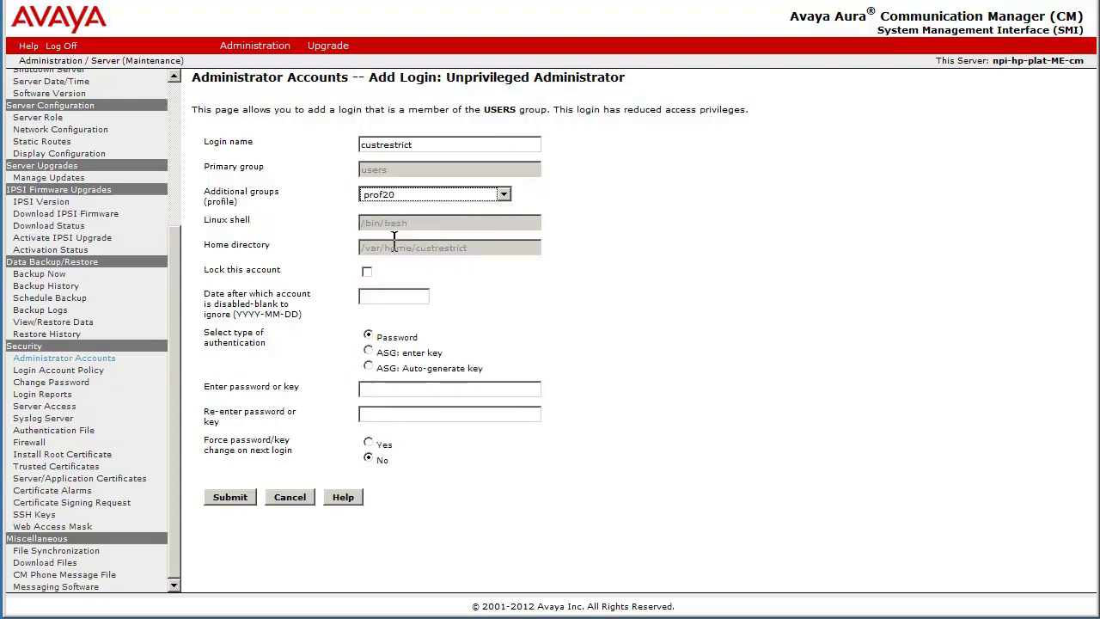
{"action": "left_click", "coordinate": [415, 391]}
{"action": "key", "text": "ctrl+v"}
{"action": "key", "text": "Tab"}
{"action": "key", "text": "ctrl+v"}
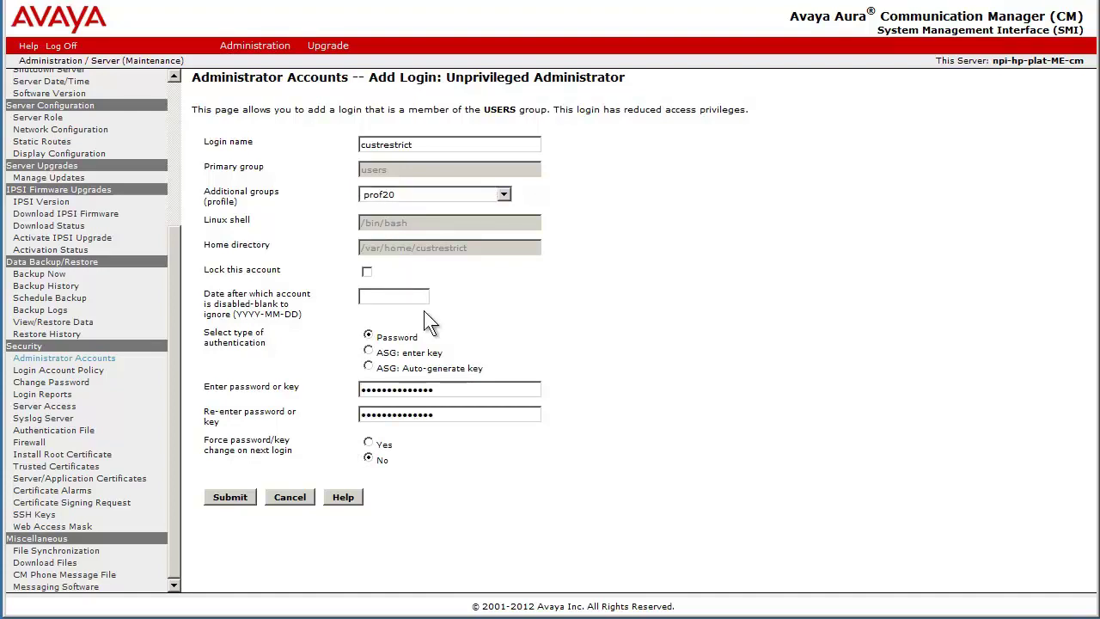
{"action": "left_click", "coordinate": [226, 497]}
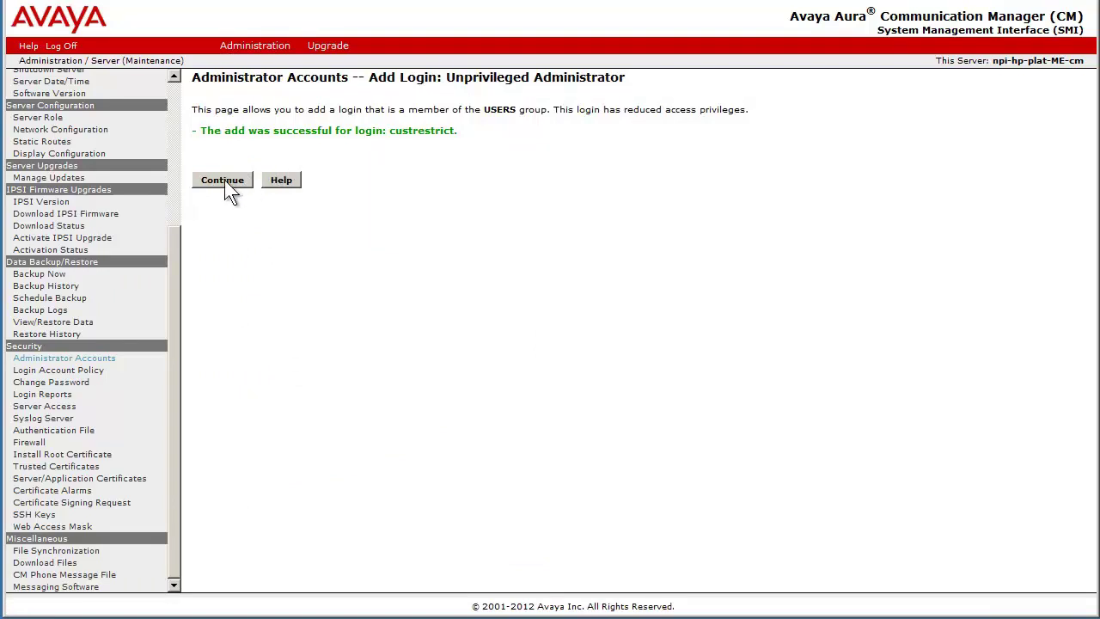
Continue from the success message back to the Administrator Accounts page
{"action": "left_click", "coordinate": [226, 183]}
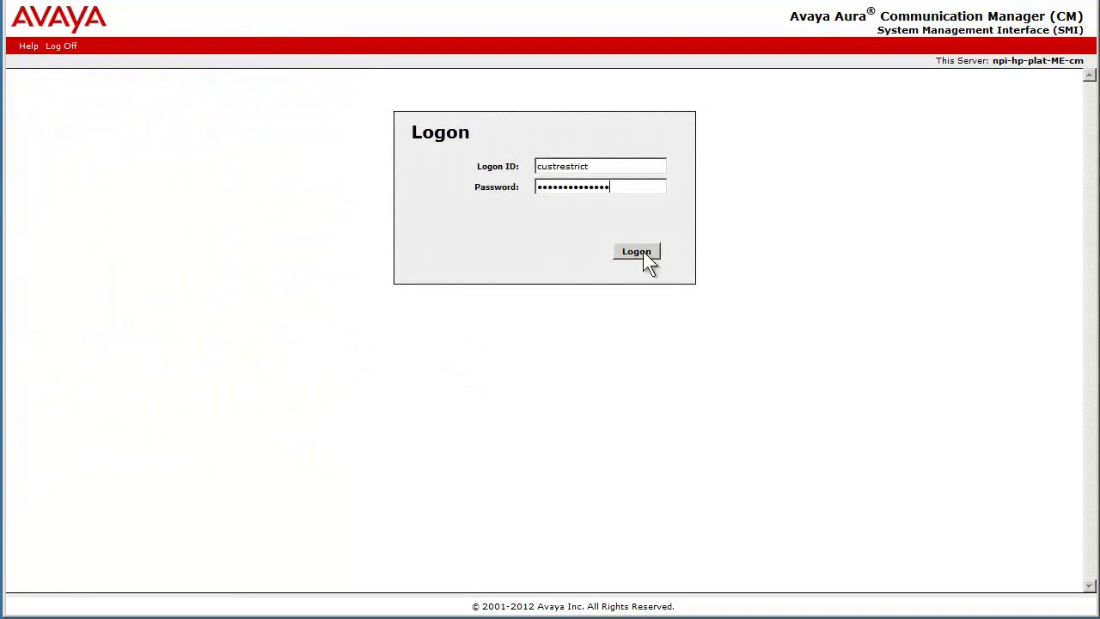
Log on as custrestrict and open the Server (Maintenance) pages to see the restricted menu
{"action": "left_click", "coordinate": [638, 252]}
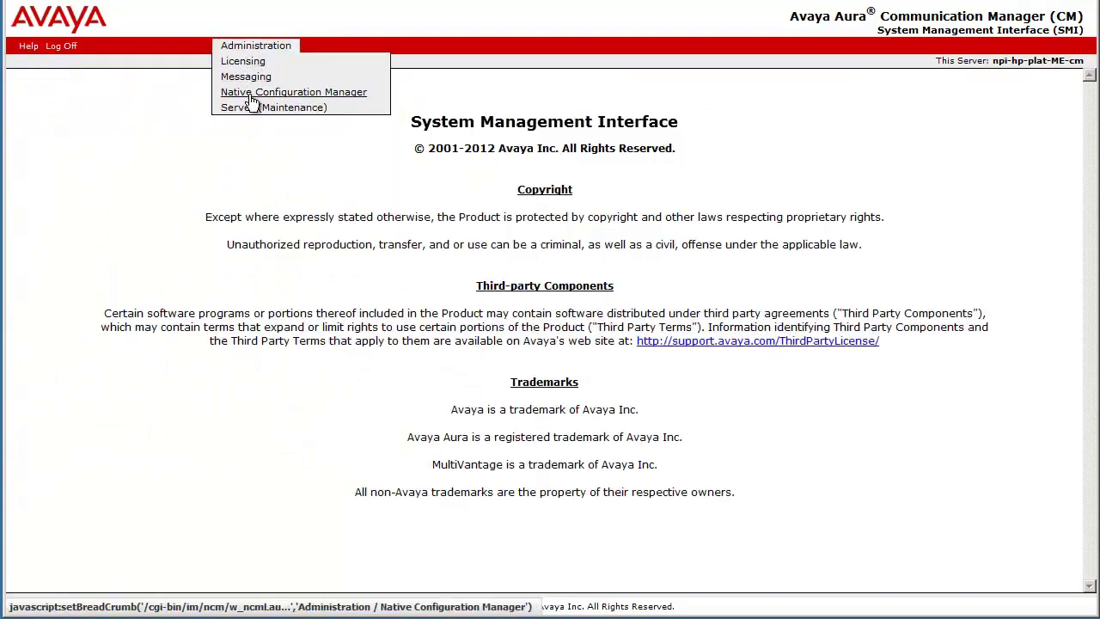
{"action": "left_click", "coordinate": [258, 109]}
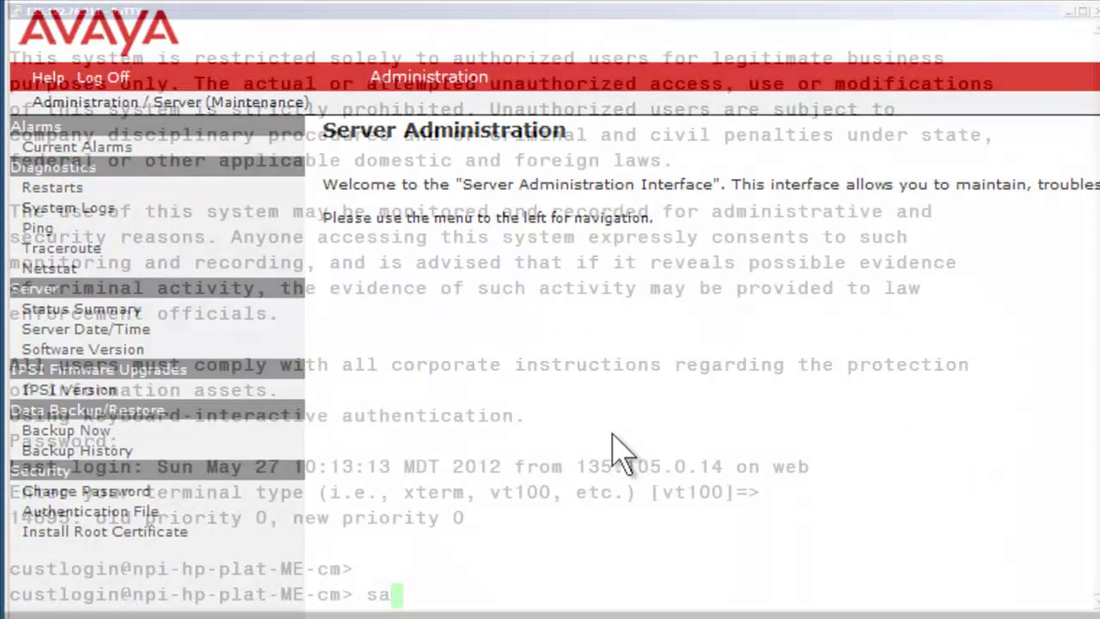
Enter SAT with terminal type sunt and run 'add user-profile 20'
{"action": "type", "text": "t"}
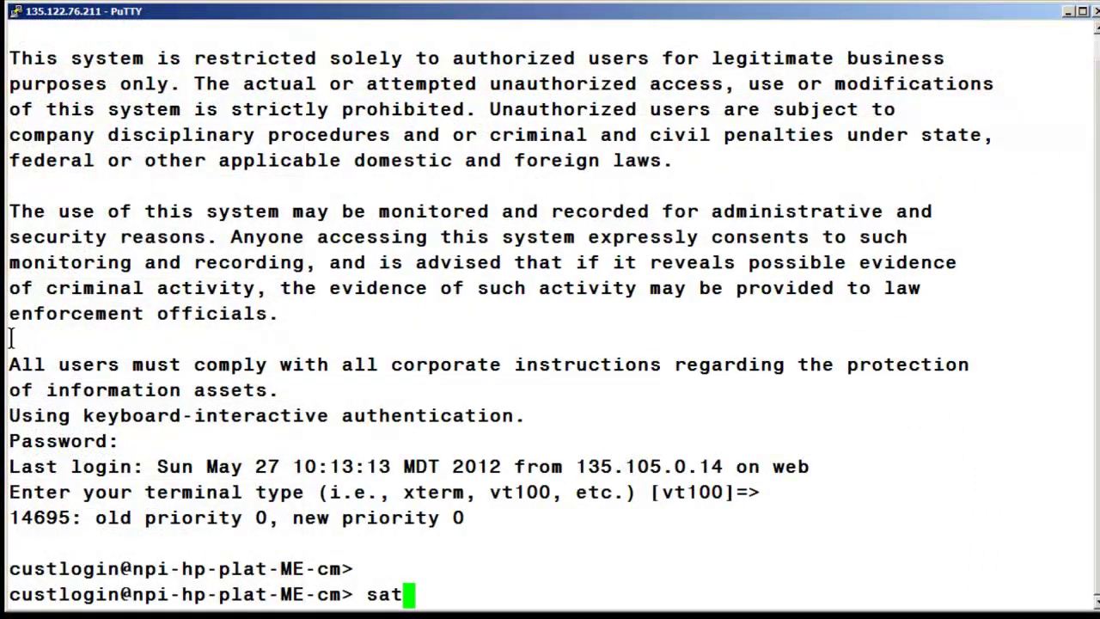
{"action": "key", "text": "Return"}
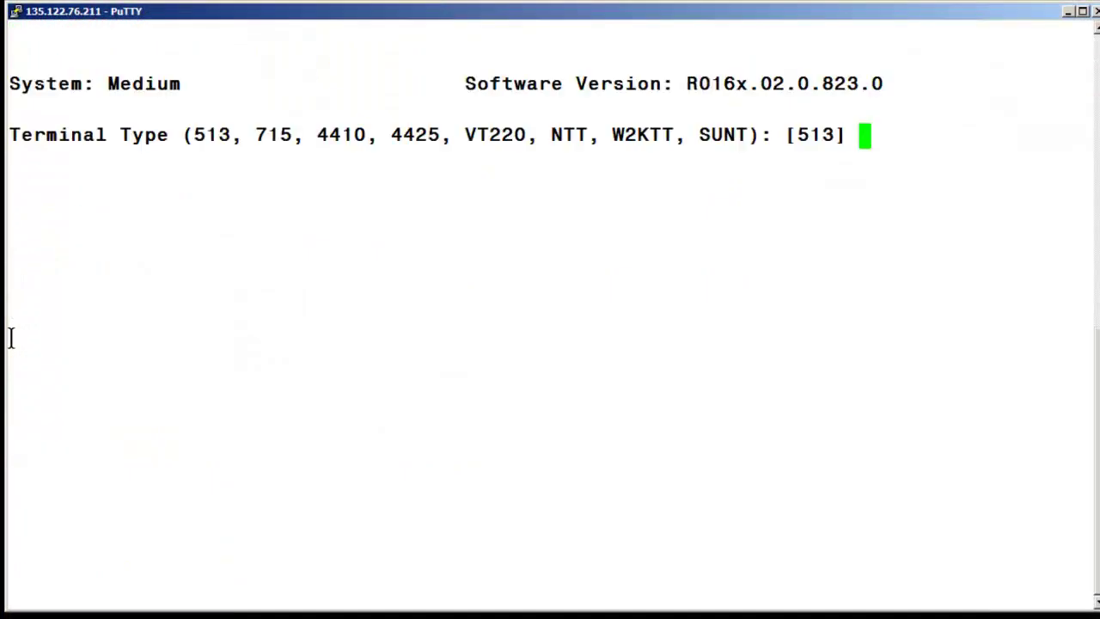
{"action": "type", "text": "sunt"}
{"action": "key", "text": "Return"}
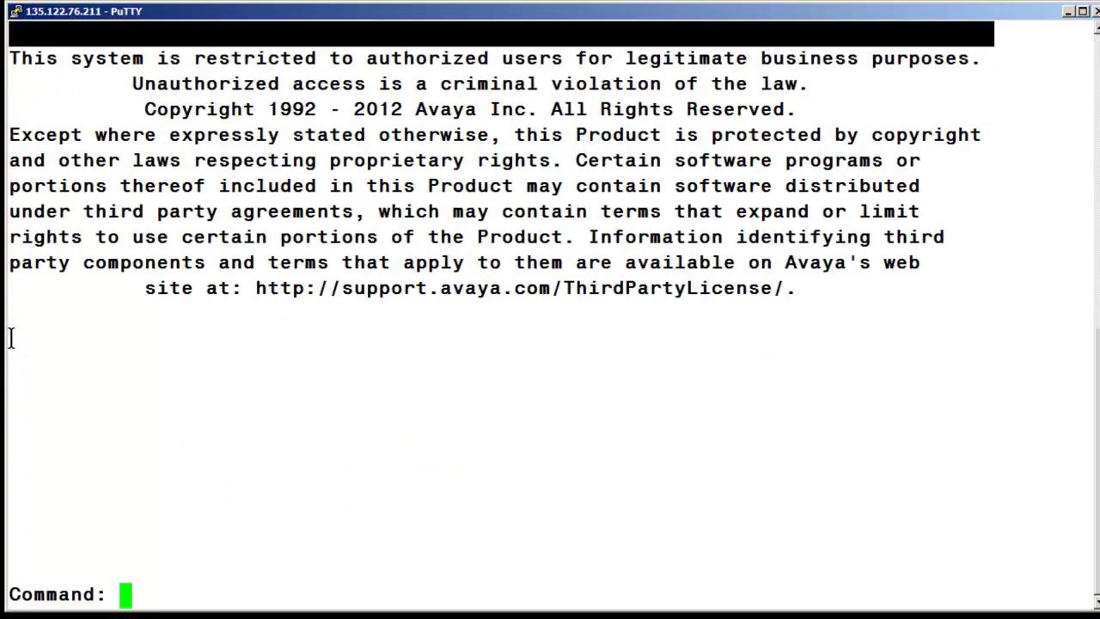
{"action": "type", "text": "add user-profile 2"}
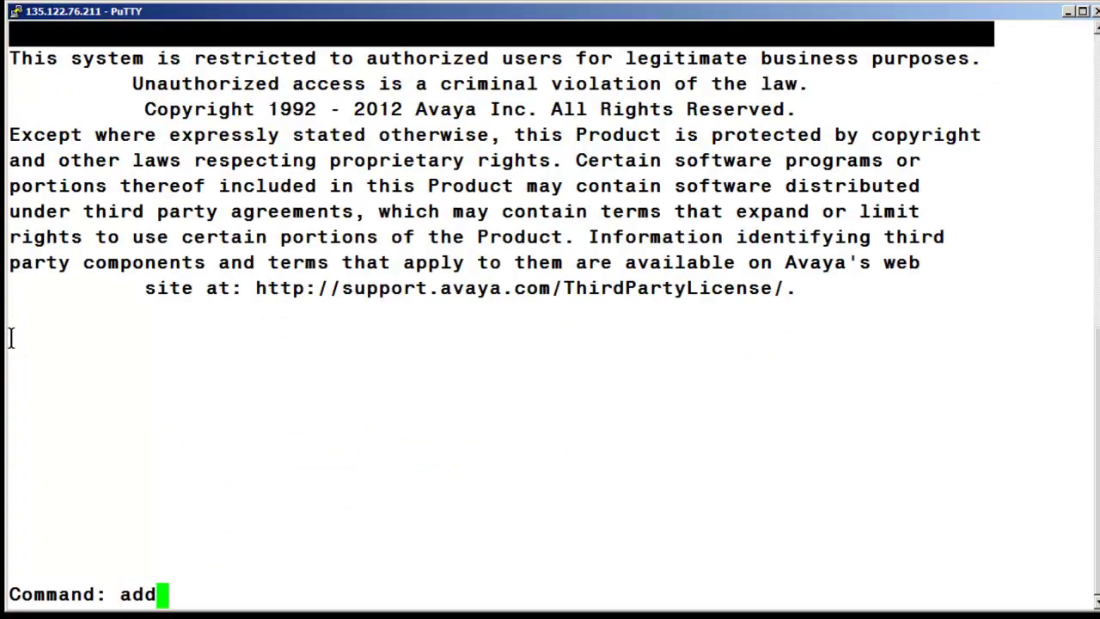
{"action": "type", "text": "0"}
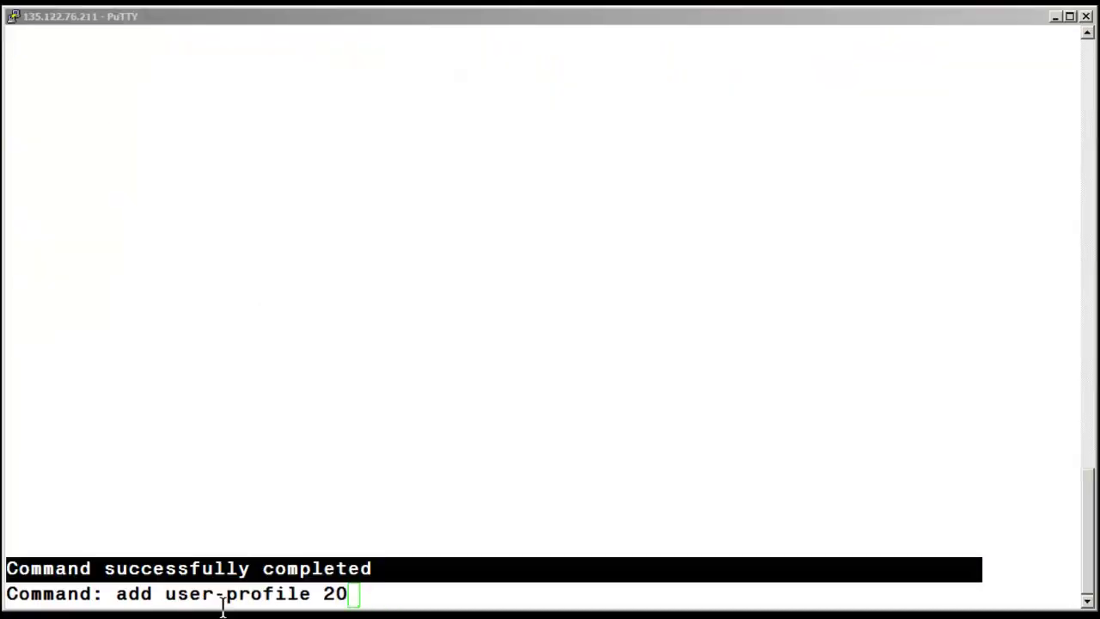
{"action": "left_click", "coordinate": [222, 606]}
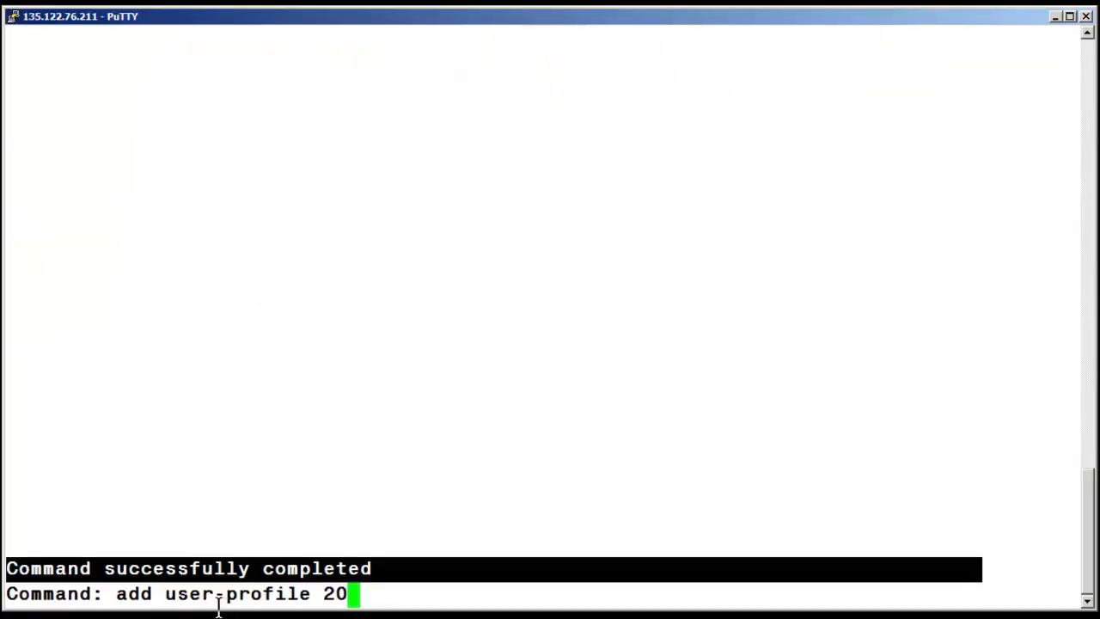
{"action": "key", "text": "Return"}
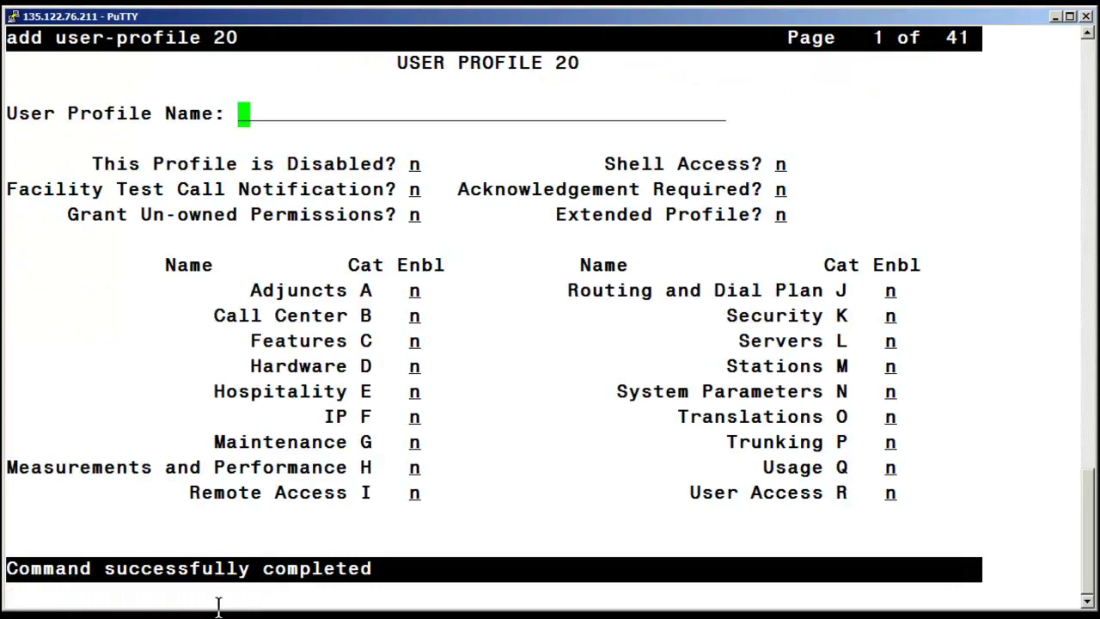
Name the profile custrestrict and set Shell Access to y
{"action": "type", "text": "cust"}
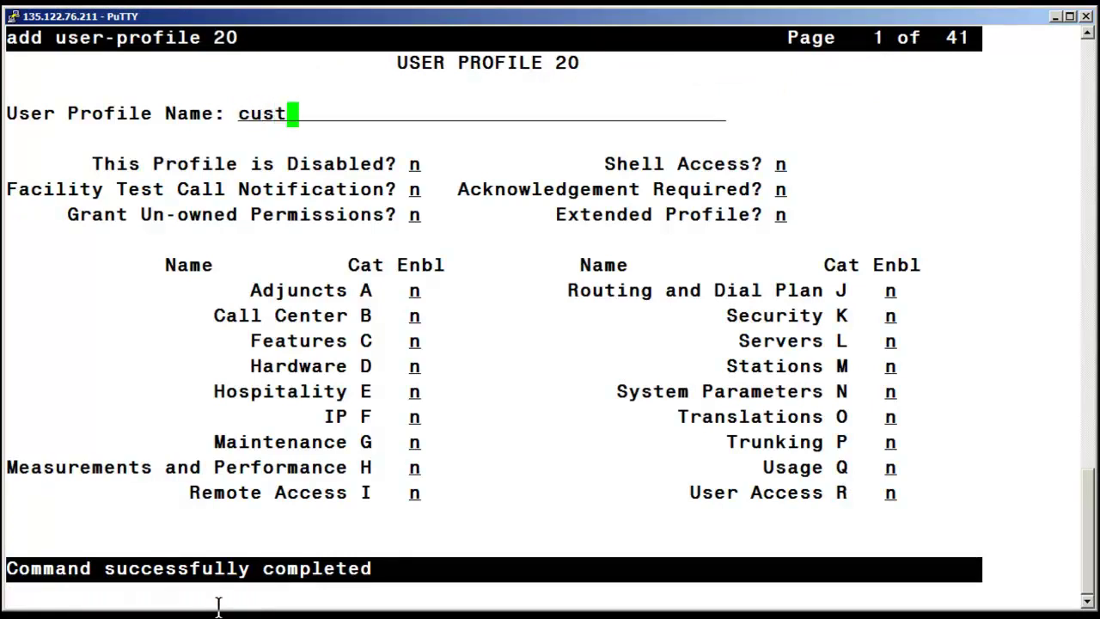
{"action": "type", "text": "restr"}
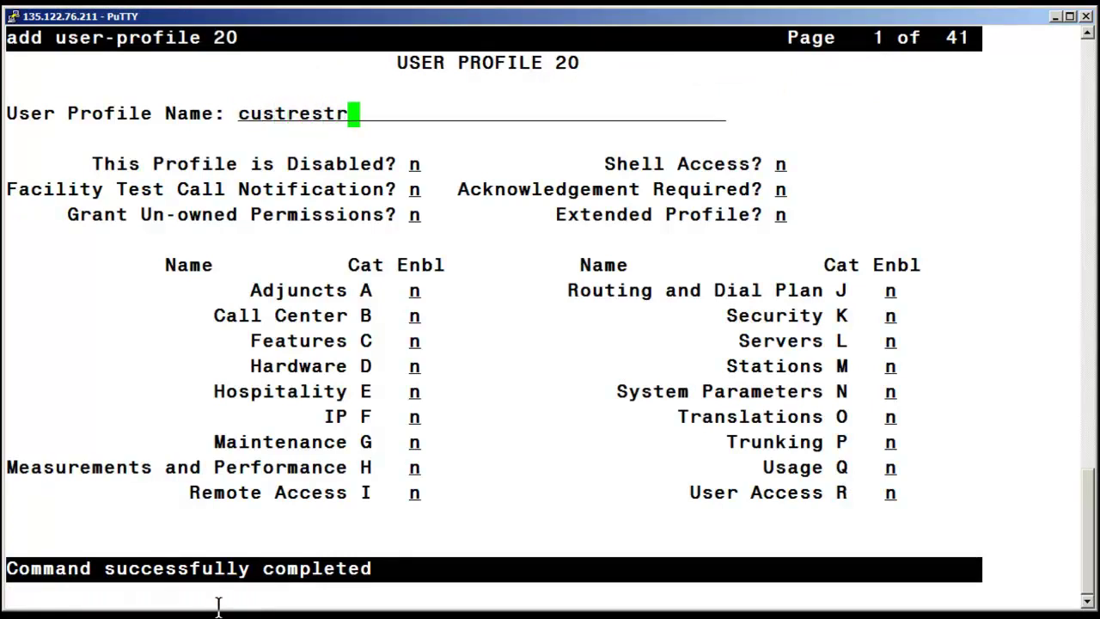
{"action": "type", "text": "ict"}
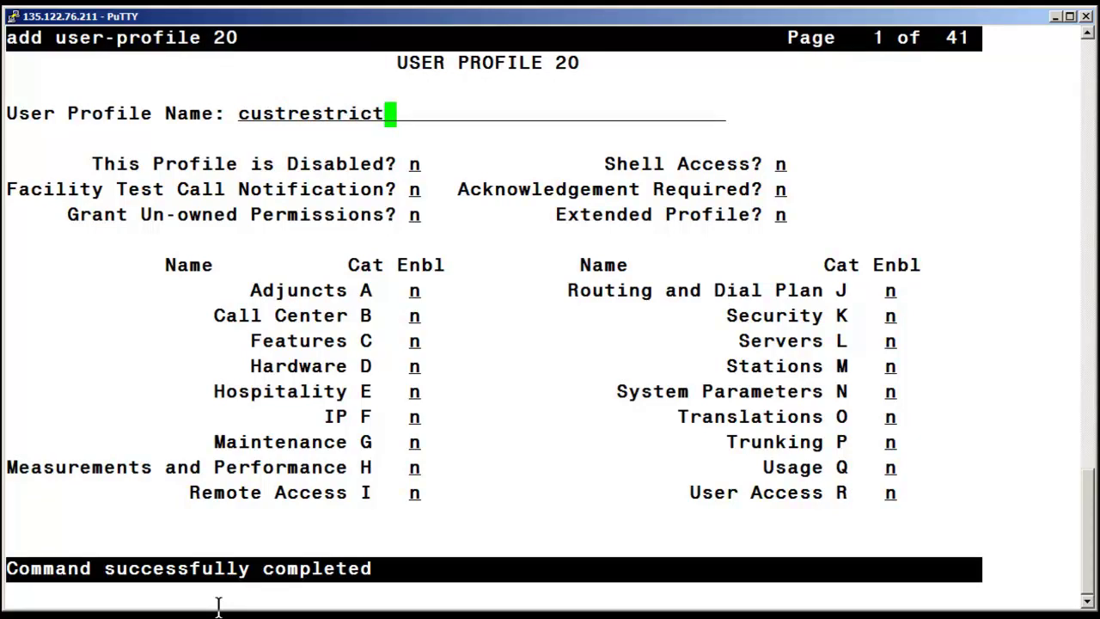
{"action": "key", "text": "Tab"}
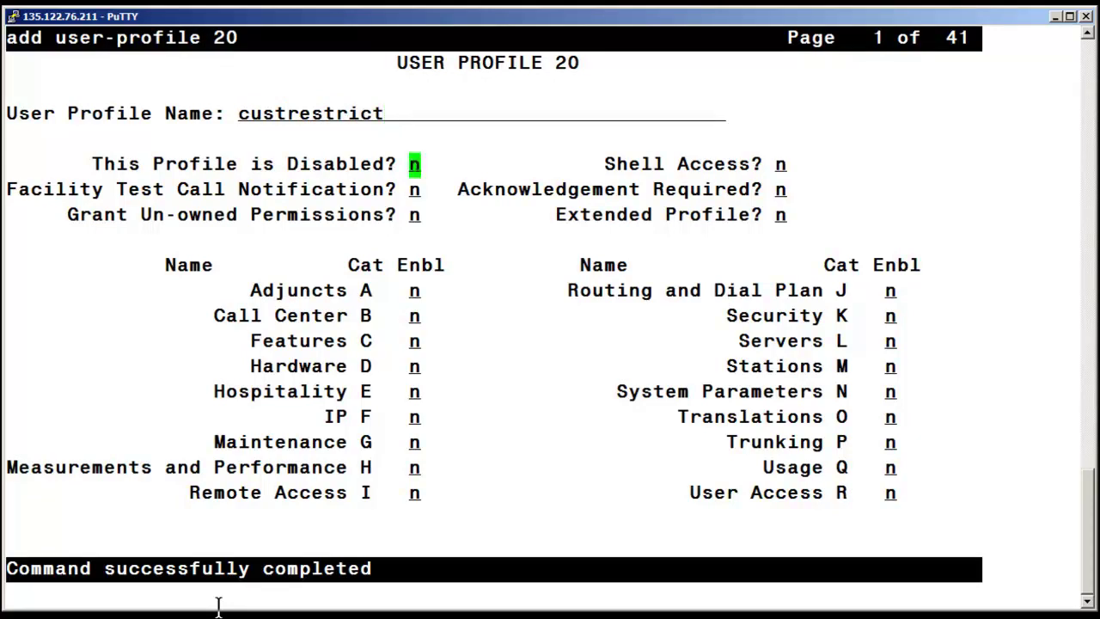
{"action": "key", "text": "Tab"}
{"action": "key", "text": "Tab"}
{"action": "key", "text": "Tab"}
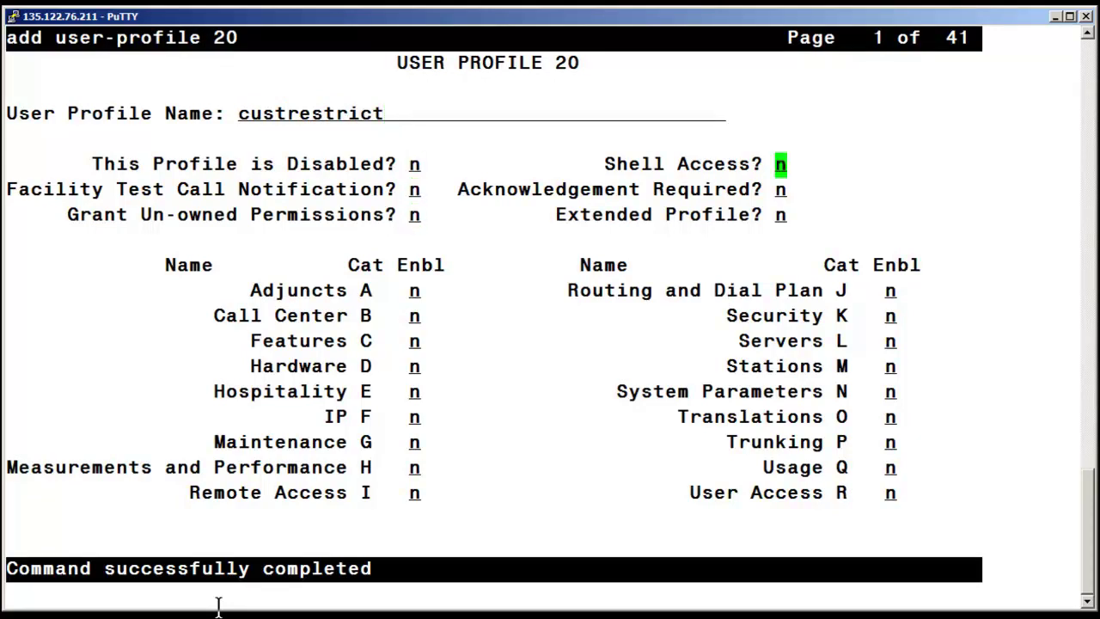
{"action": "type", "text": "y"}
Enable Call Center, Maintenance, Routing and Dial Plan, Stations and Trunking categories with y
{"action": "key", "text": "Tab"}
{"action": "key", "text": "Tab"}
{"action": "key", "text": "Tab"}
{"action": "key", "text": "Tab"}
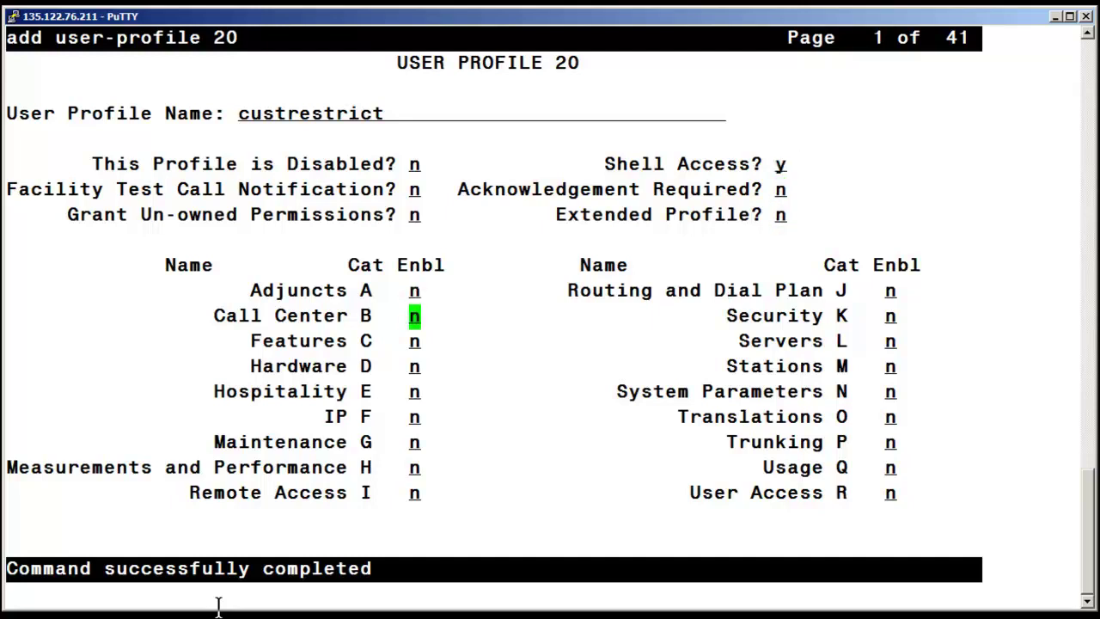
{"action": "type", "text": "y"}
{"action": "key", "text": "Tab"}
{"action": "key", "text": "Tab"}
{"action": "key", "text": "Tab"}
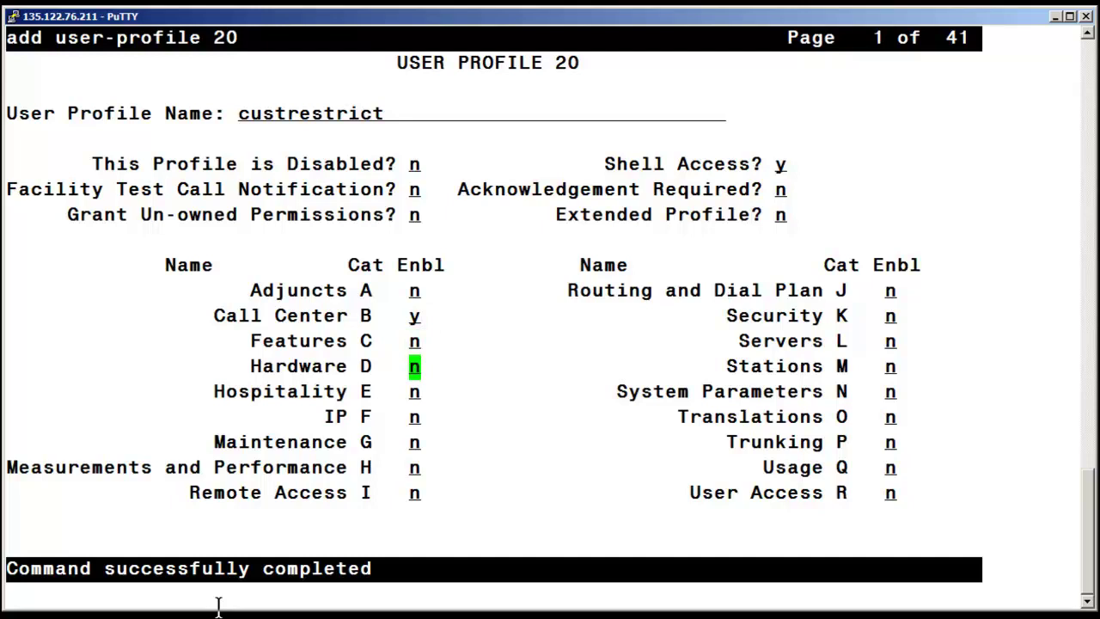
{"action": "key", "text": "Tab"}
{"action": "key", "text": "Tab"}
{"action": "type", "text": "y"}
{"action": "key", "text": "Tab"}
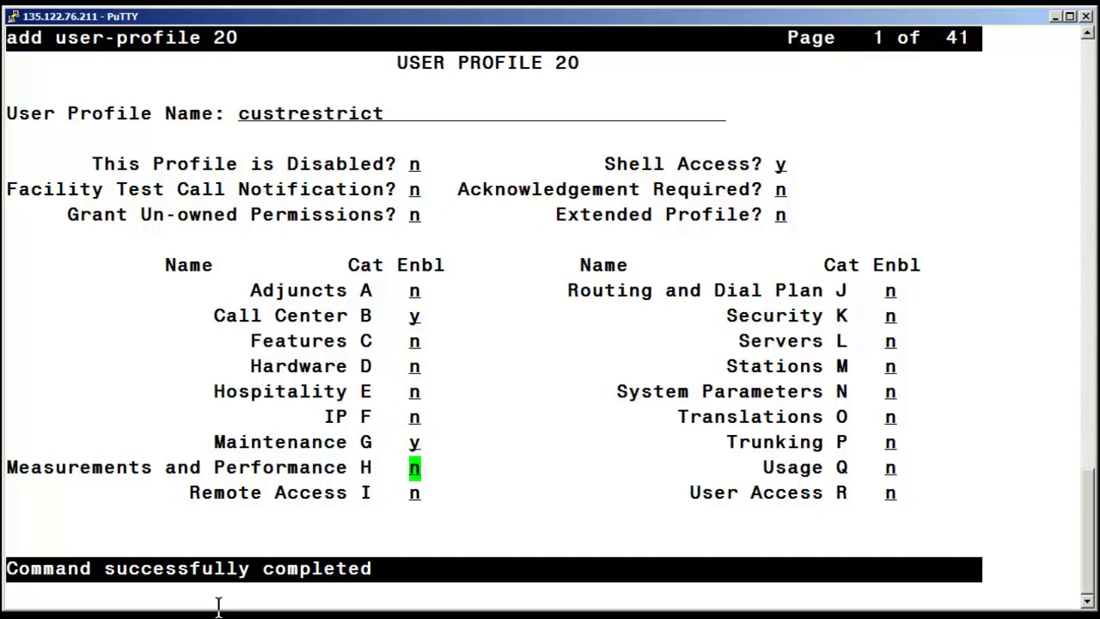
{"action": "key", "text": "Tab"}
{"action": "key", "text": "Tab"}
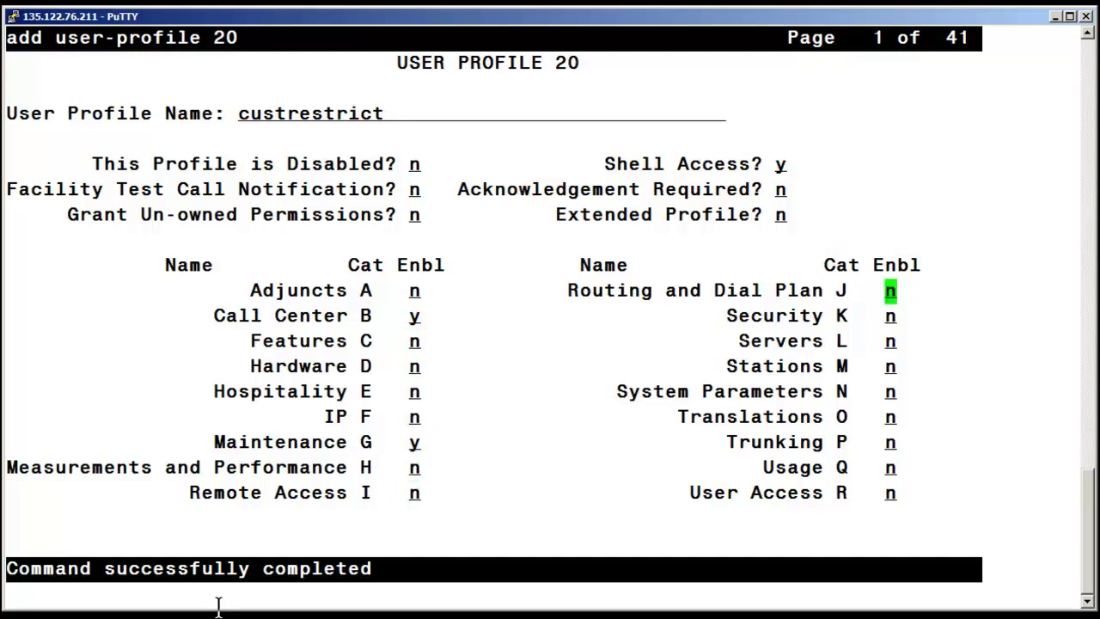
{"action": "type", "text": "y"}
{"action": "key", "text": "Tab"}
{"action": "key", "text": "Tab"}
{"action": "key", "text": "Tab"}
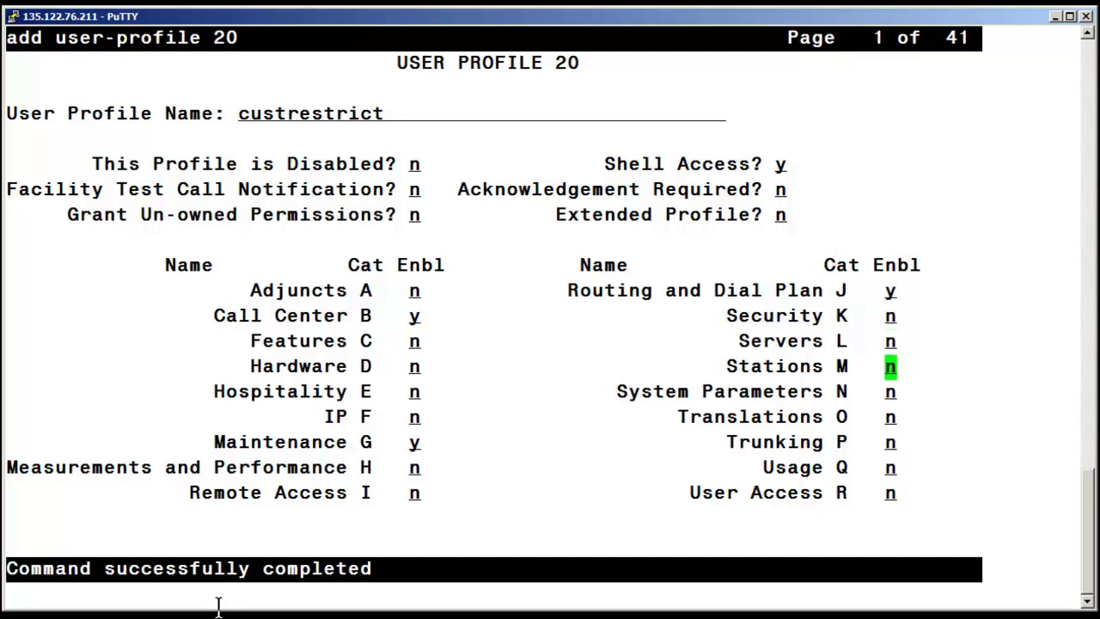
{"action": "type", "text": "y"}
{"action": "key", "text": "Tab"}
{"action": "key", "text": "Tab"}
{"action": "key", "text": "Tab"}
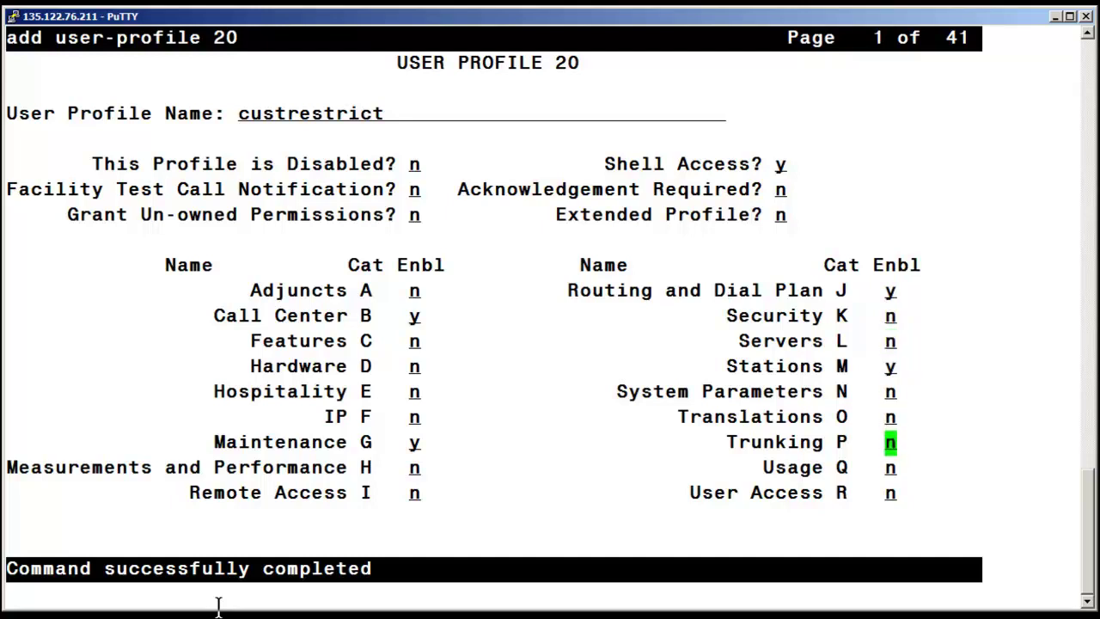
{"action": "type", "text": "y"}
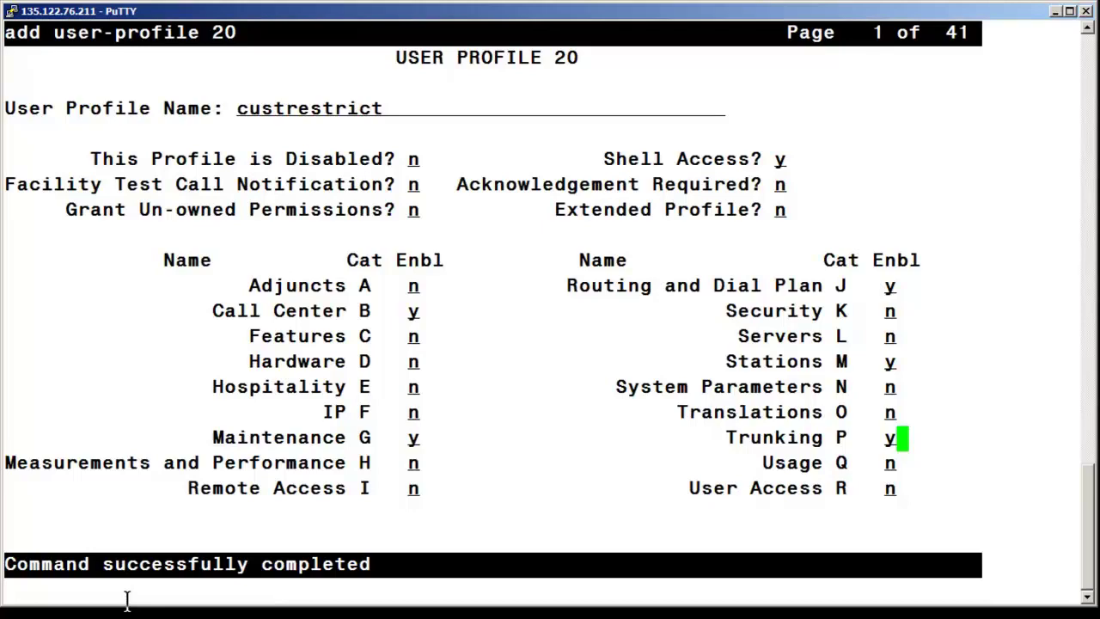
Set all category B commands to read-only r- and page forward to page 41
{"action": "key", "text": "F7"}
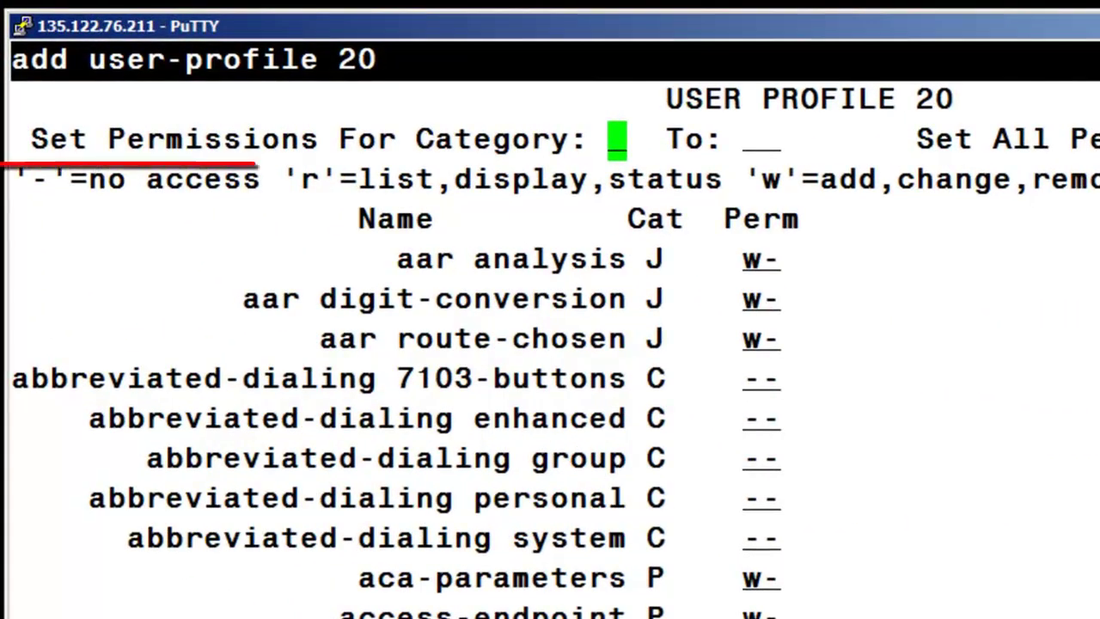
{"action": "type", "text": "b"}
{"action": "key", "text": "Tab"}
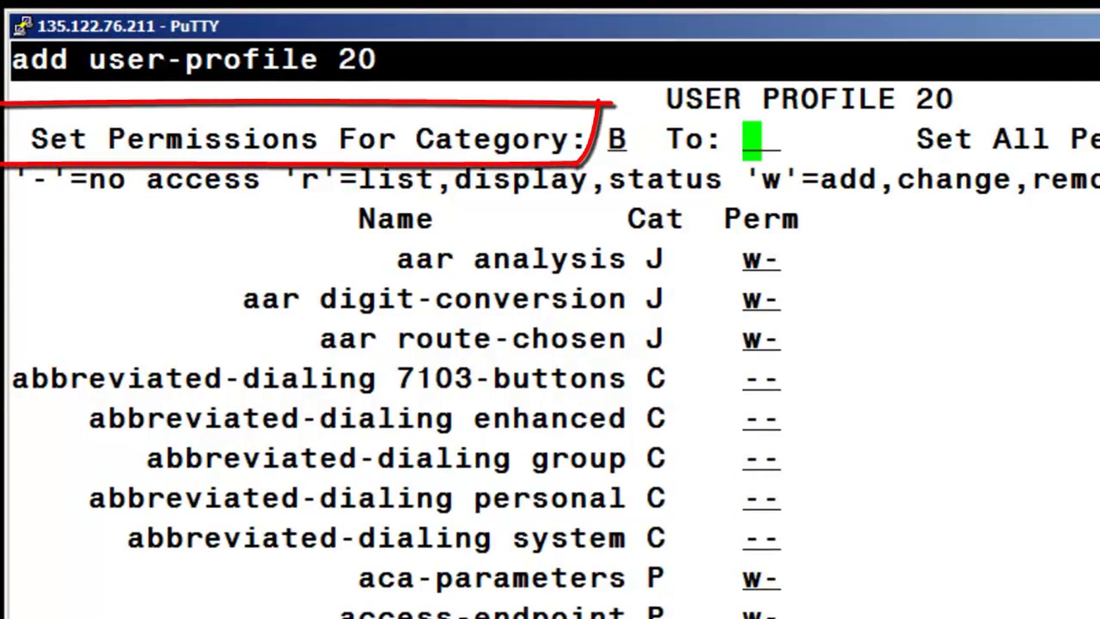
{"action": "type", "text": "r-"}
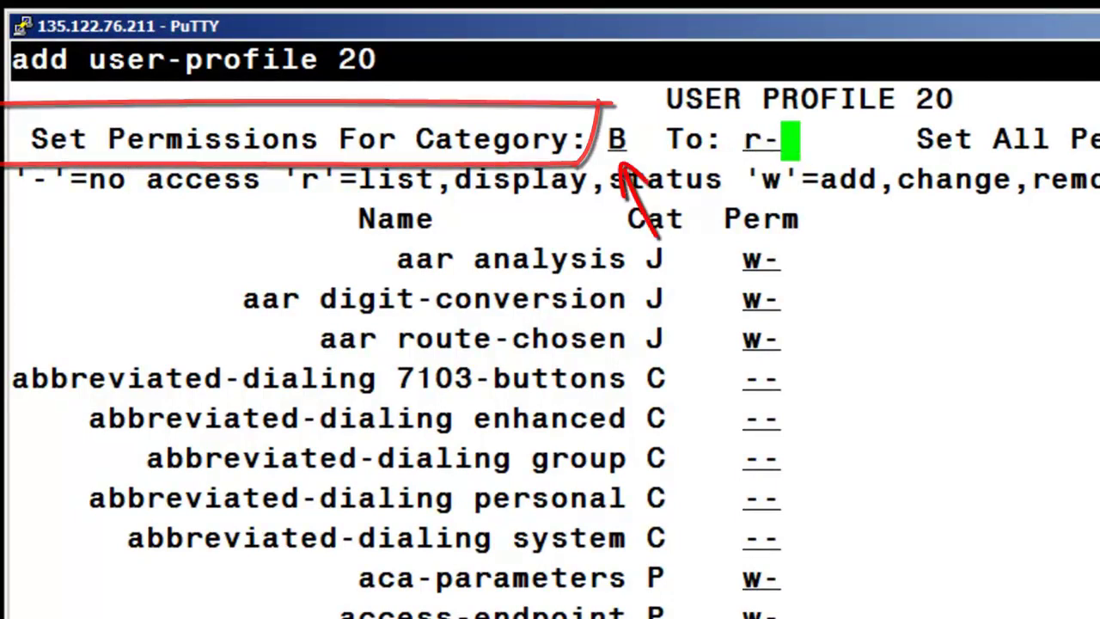
{"action": "key", "text": "Tab"}
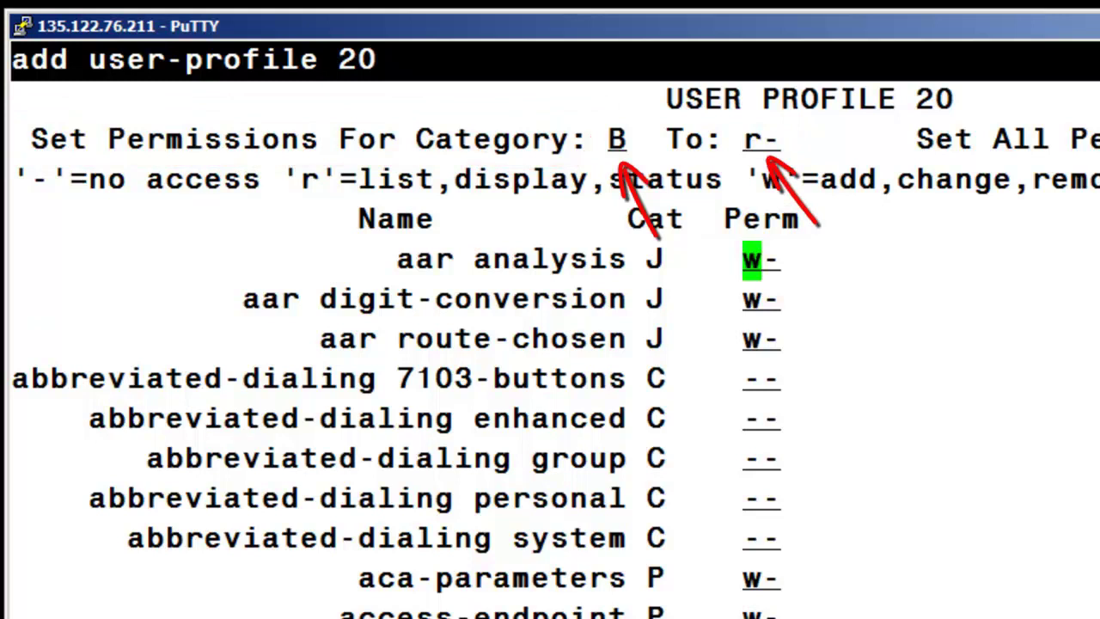
{"action": "key", "text": "F7"}
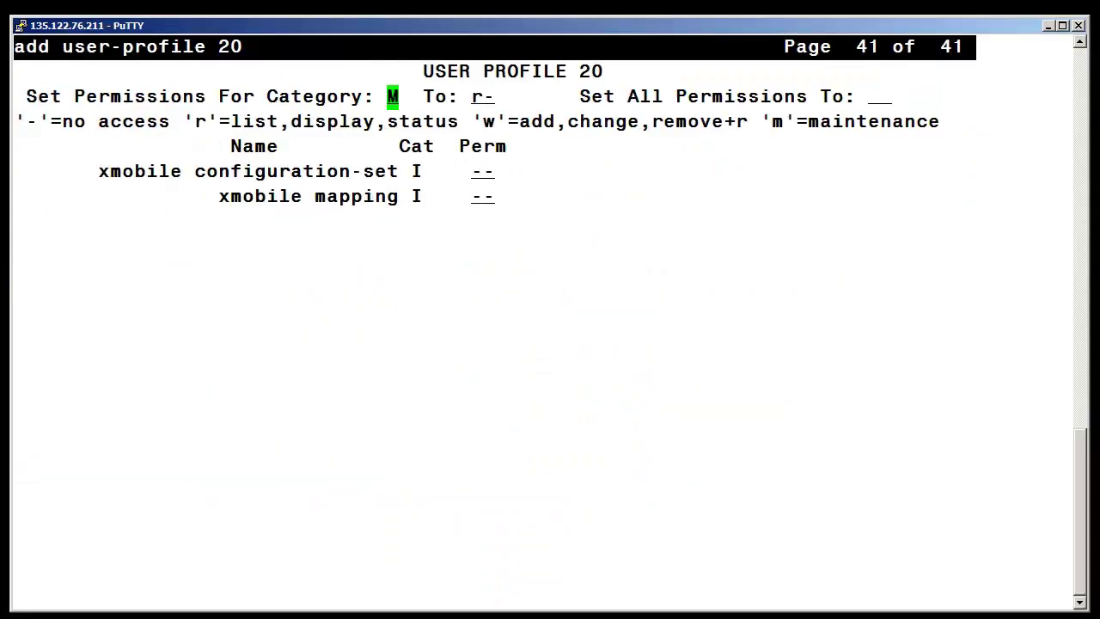
Page back through profile 20's earlier permission pages to review them
{"action": "key", "text": "F8"}
{"action": "key", "text": "F8"}
{"action": "key", "text": "F8"}
{"action": "key", "text": "F8"}
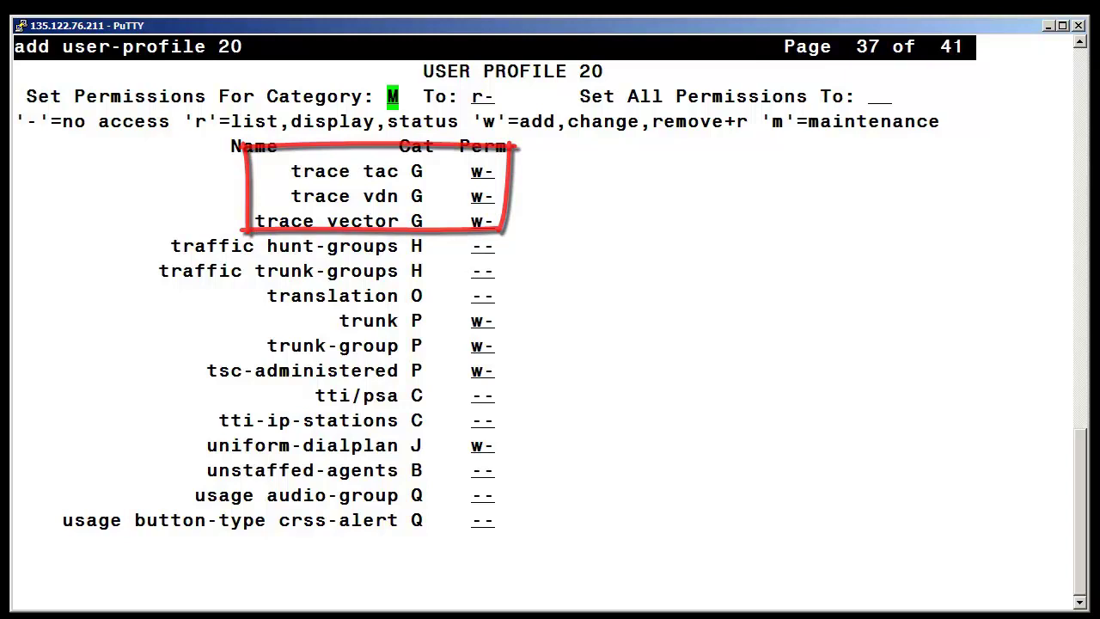
{"action": "key", "text": "F7"}
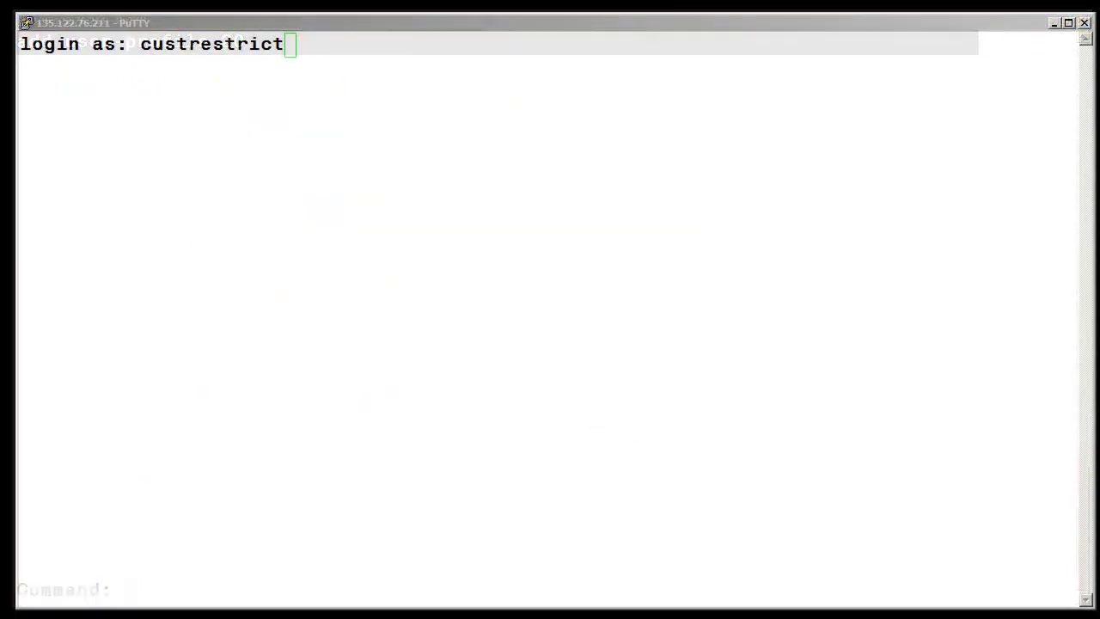
Log in as custrestrict with its password, accept vt100, and start SAT with terminal type sunt
{"action": "left_click", "coordinate": [437, 599]}
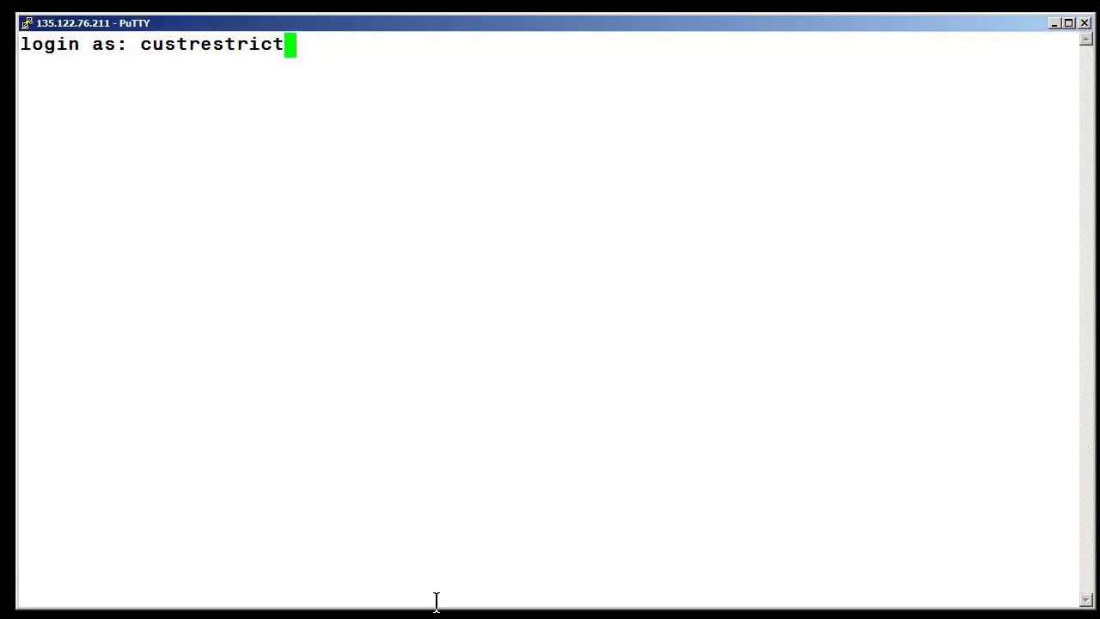
{"action": "key", "text": "Return"}
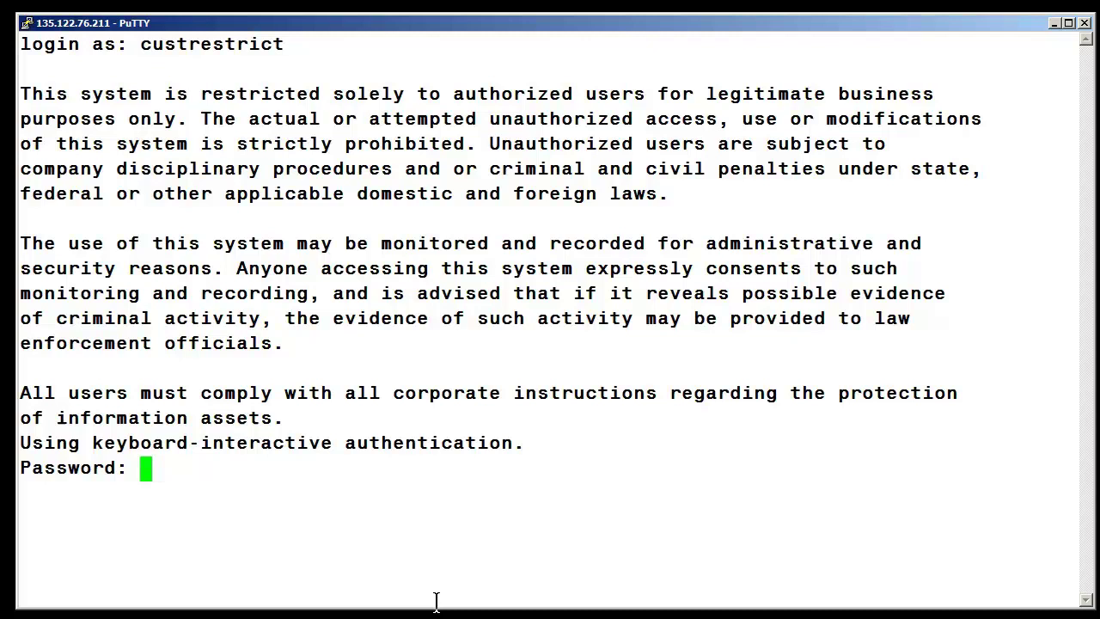
{"action": "key", "text": "Return"}
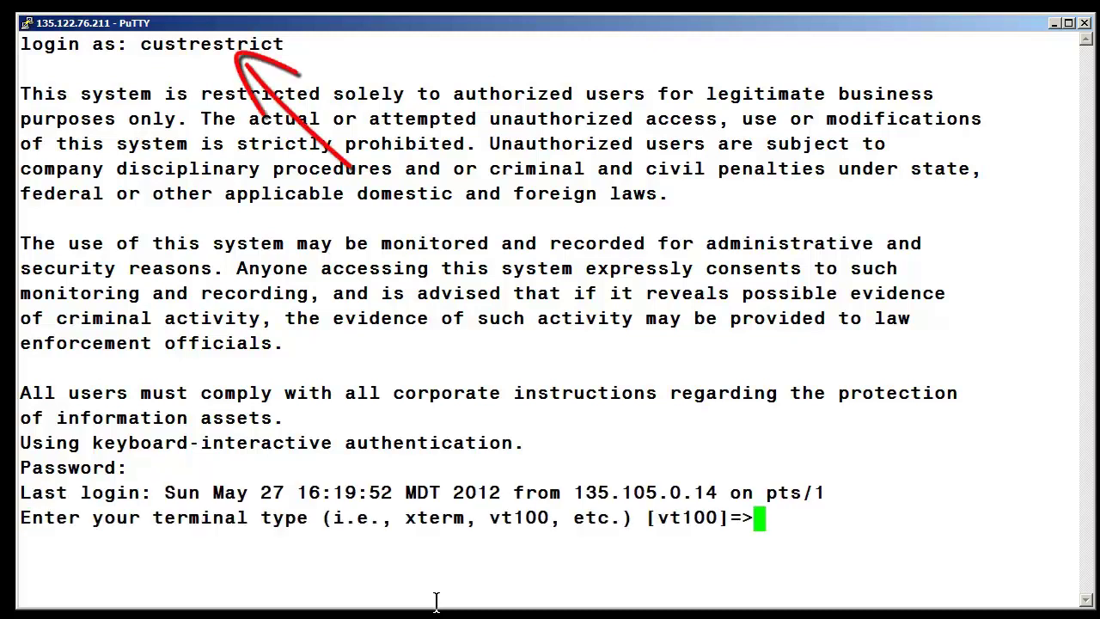
{"action": "key", "text": "Return"}
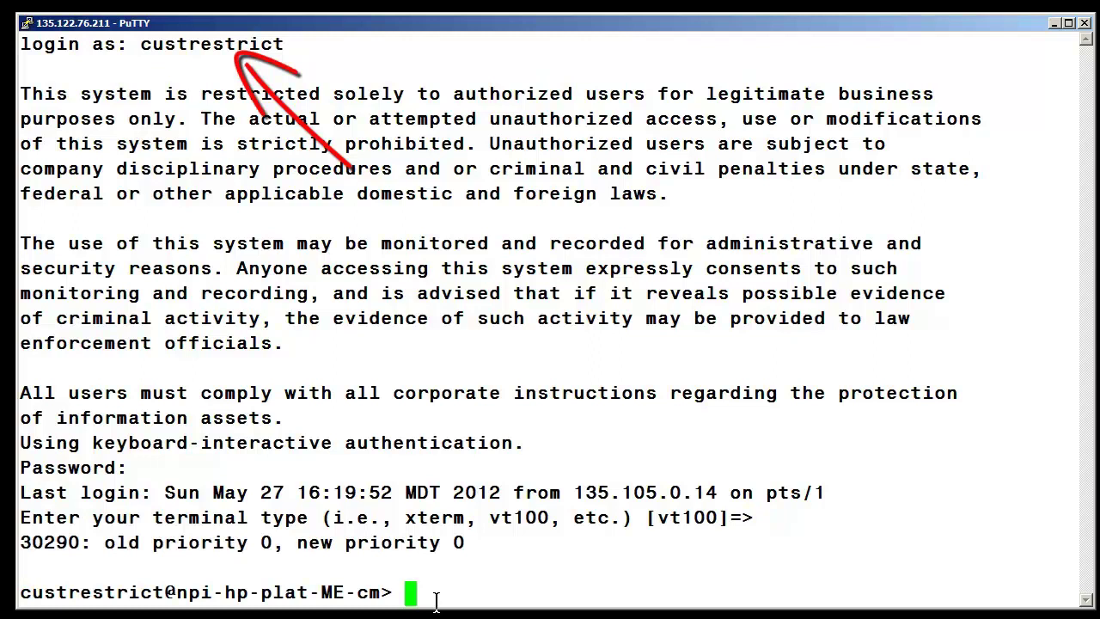
{"action": "type", "text": "sat"}
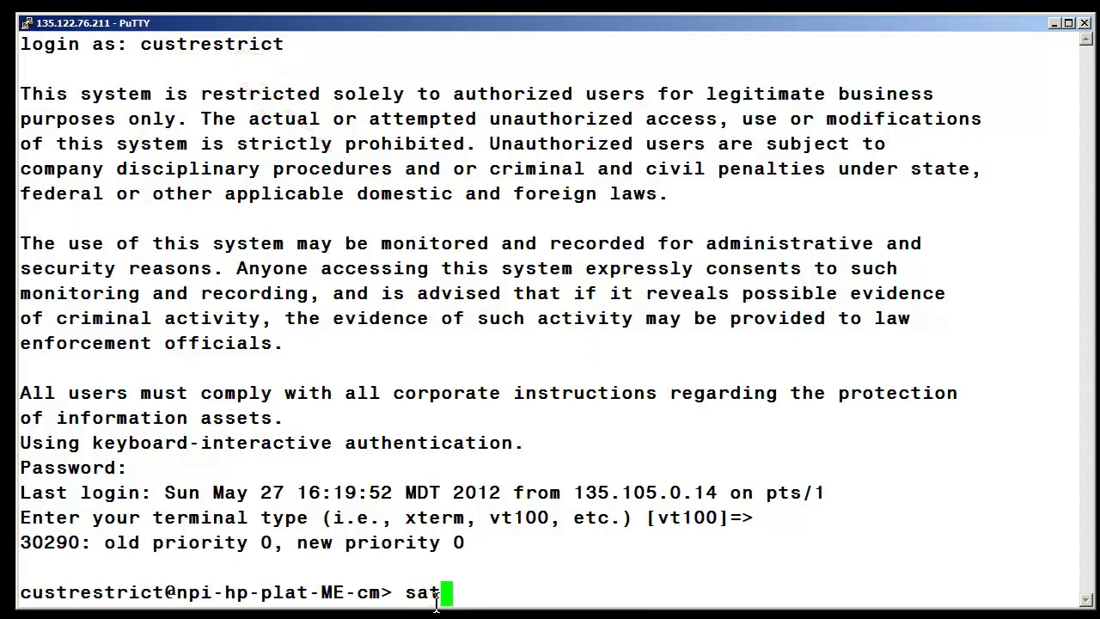
{"action": "key", "text": "Return"}
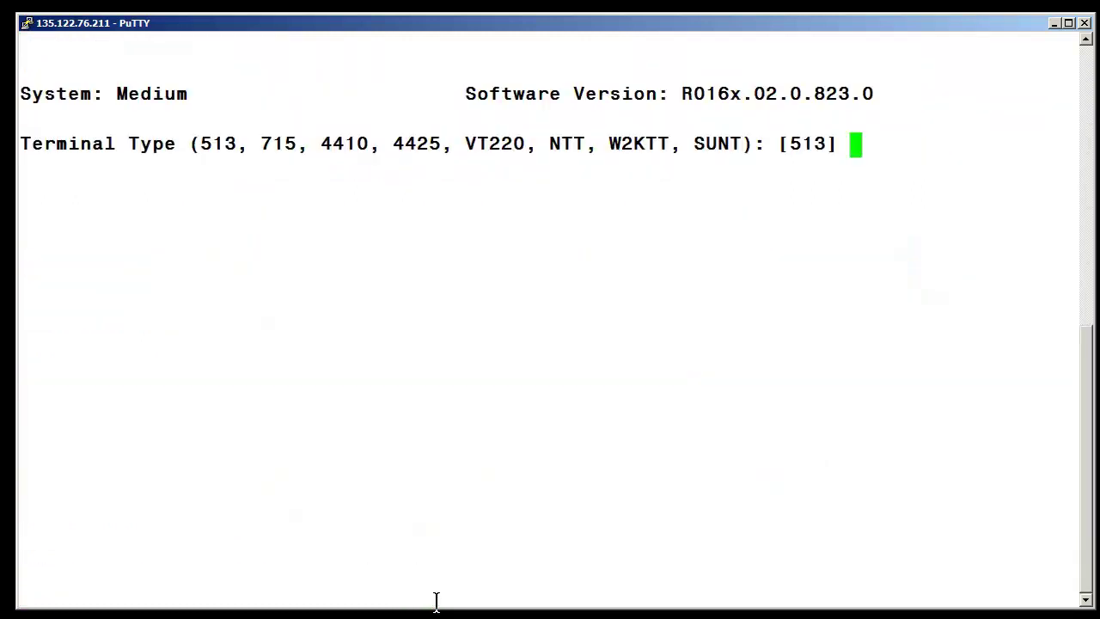
{"action": "type", "text": "sunt"}
{"action": "key", "text": "Return"}
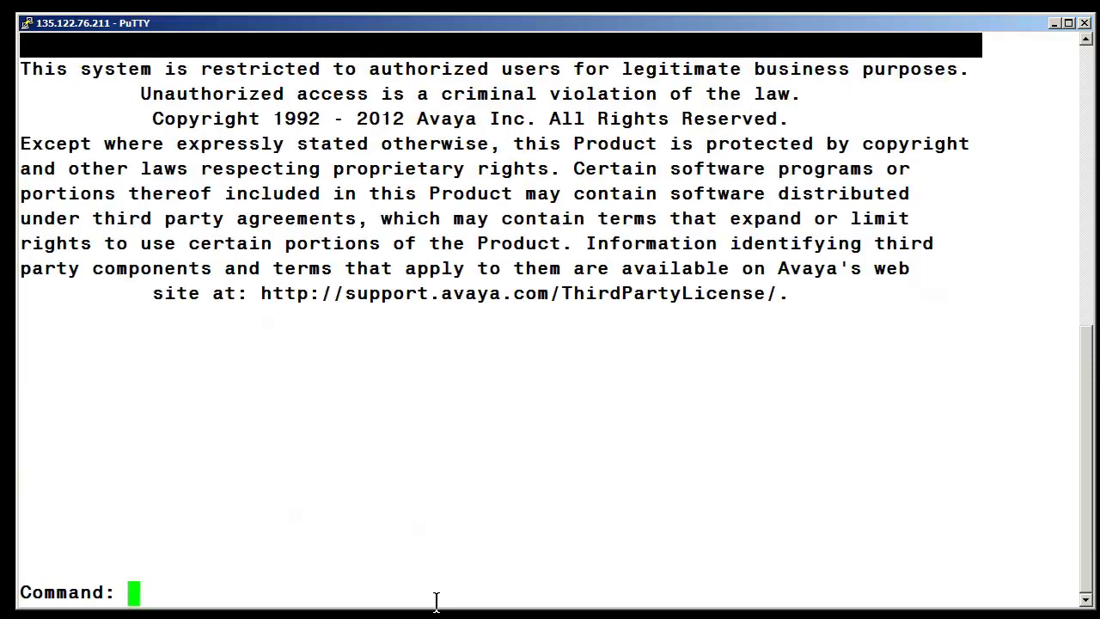
Display agent login ID 12345, cancel out, then list all agent login IDs with 'list agent'
{"action": "type", "text": "display agent-loginID 12345"}
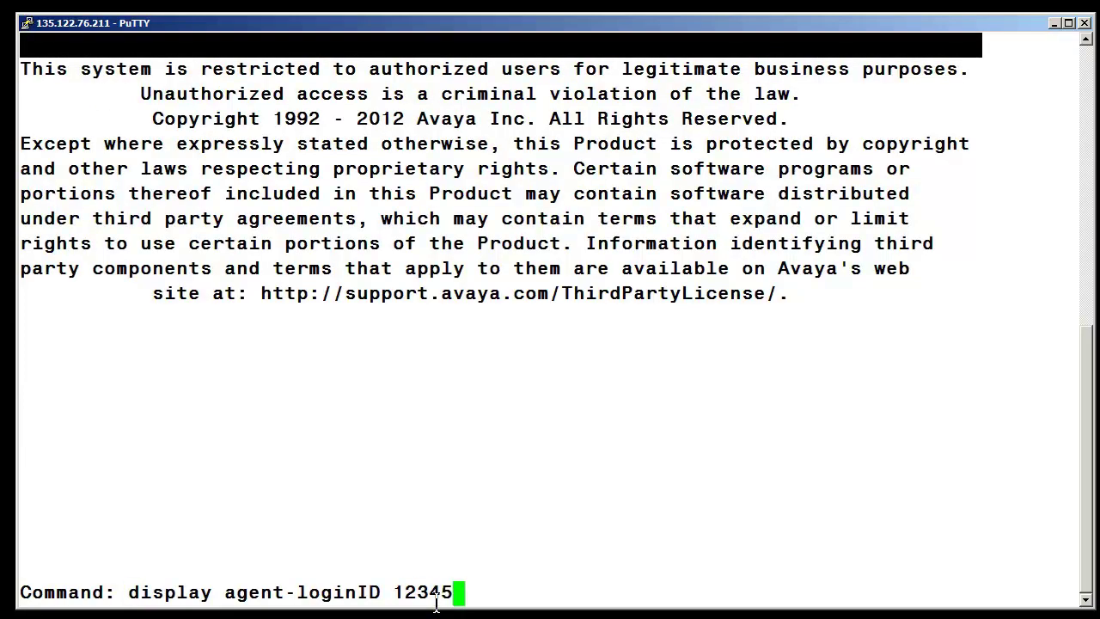
{"action": "key", "text": "Return"}
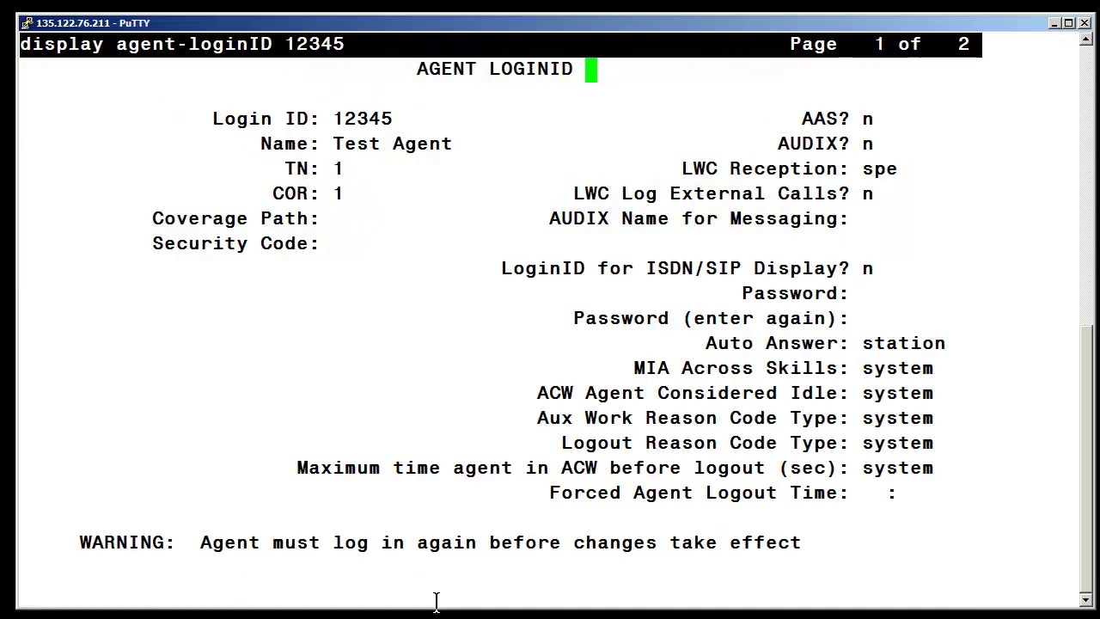
{"action": "key", "text": "F1"}
{"action": "type", "text": "list agent"}
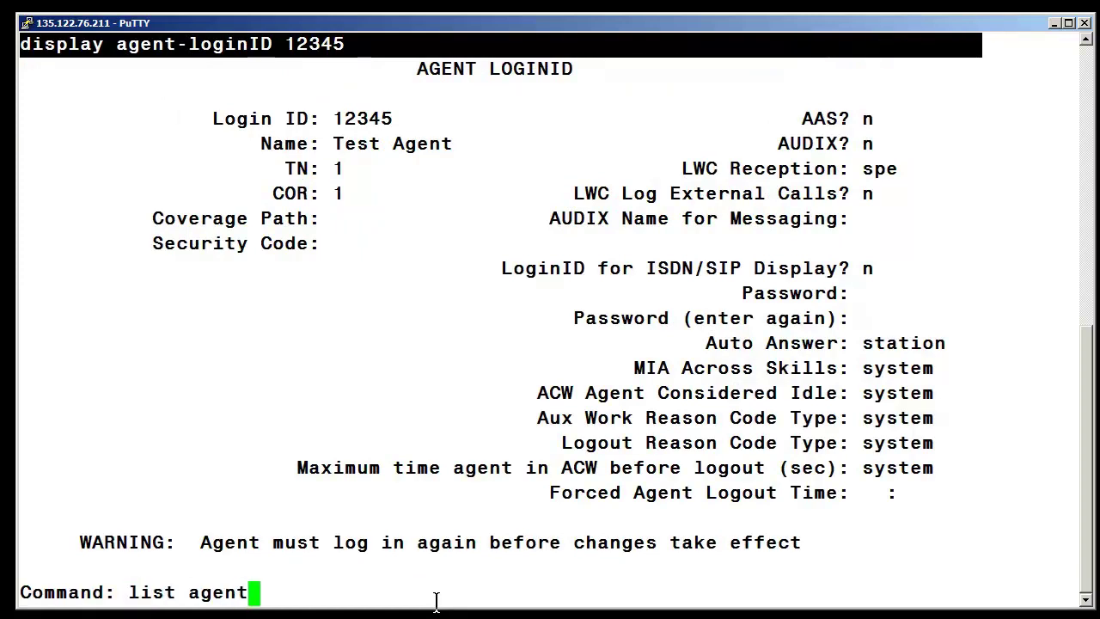
{"action": "key", "text": "Return"}
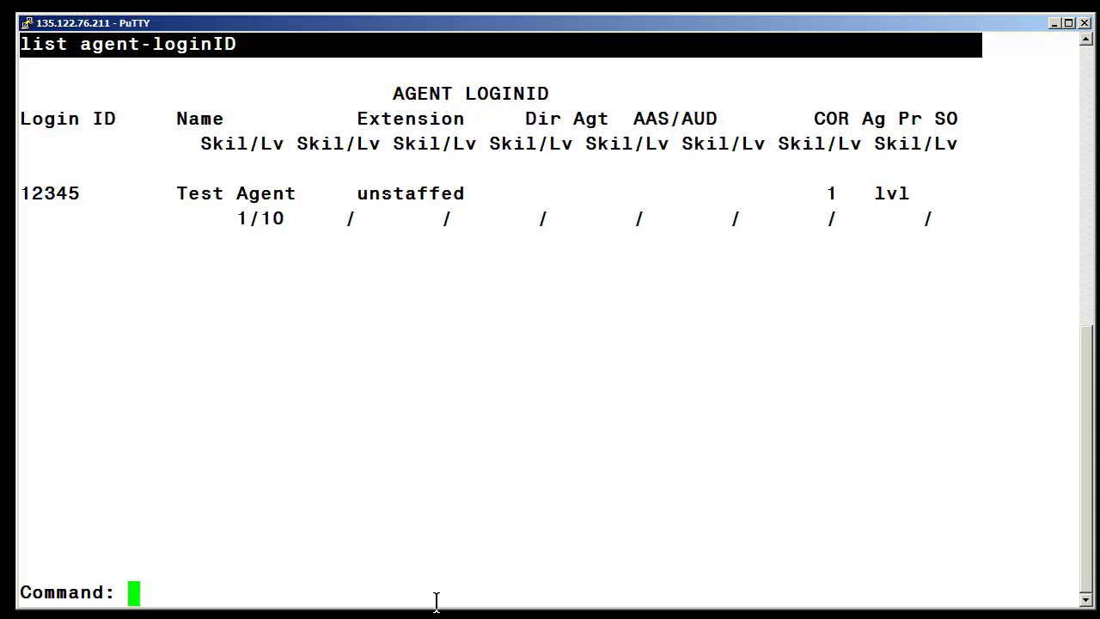
Attempt 'change agent' and get the SAT's list of permitted change object words instead
{"action": "type", "text": "ch"}
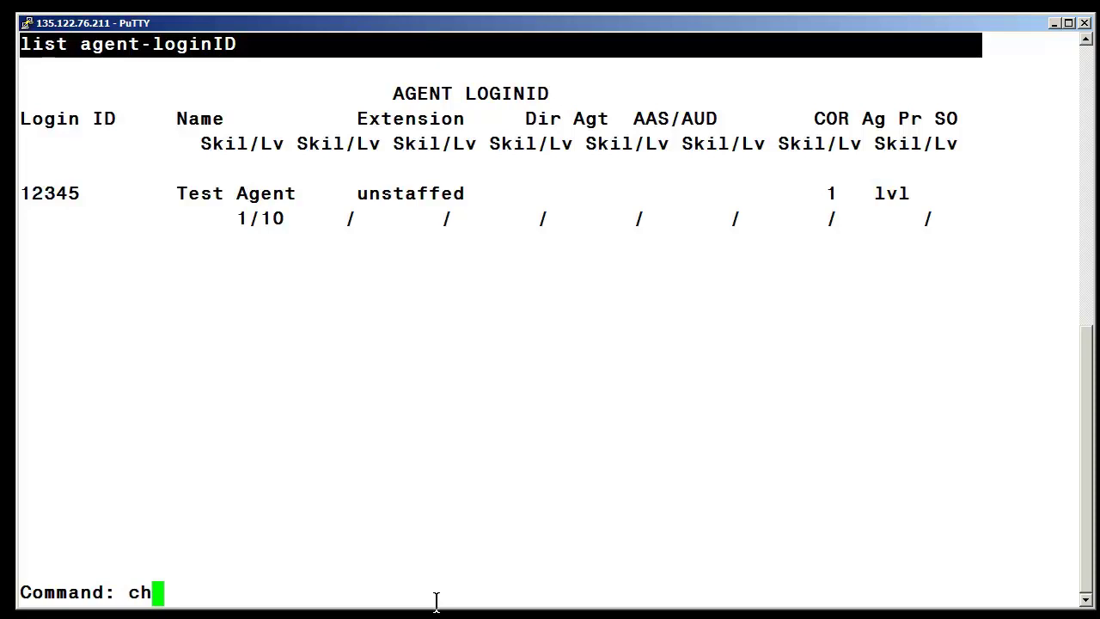
{"action": "type", "text": "ange a"}
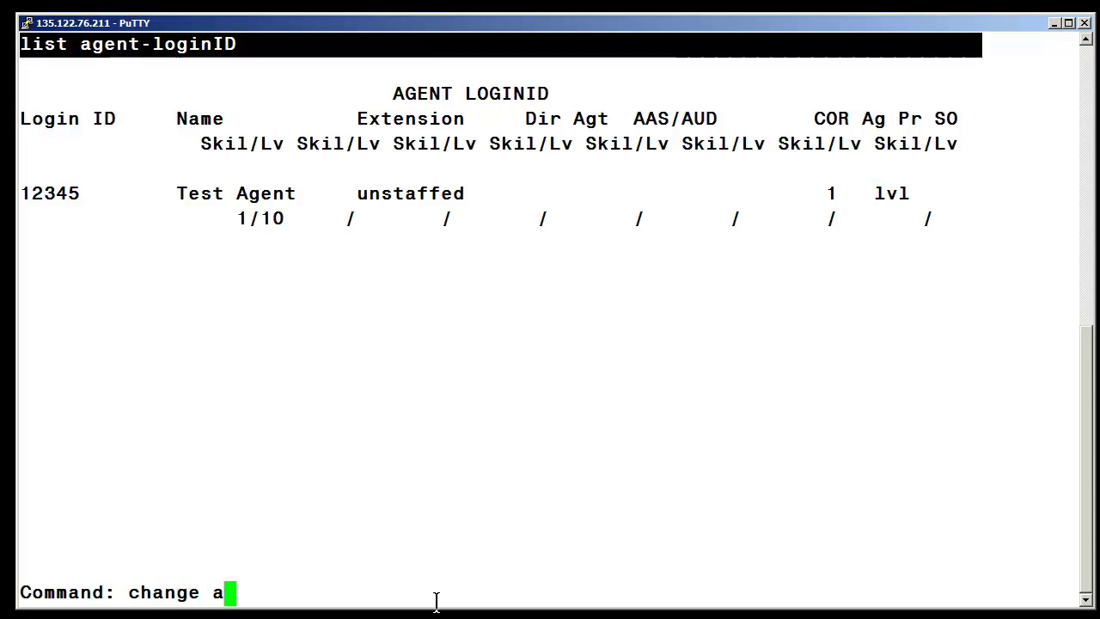
{"action": "type", "text": "gent"}
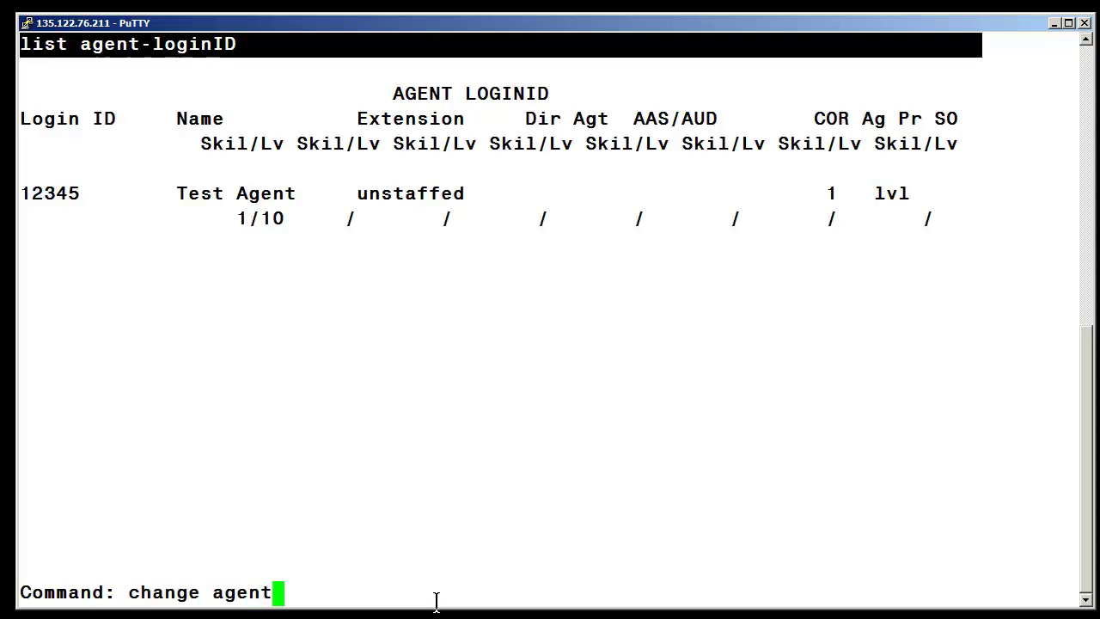
{"action": "key", "text": "Return"}
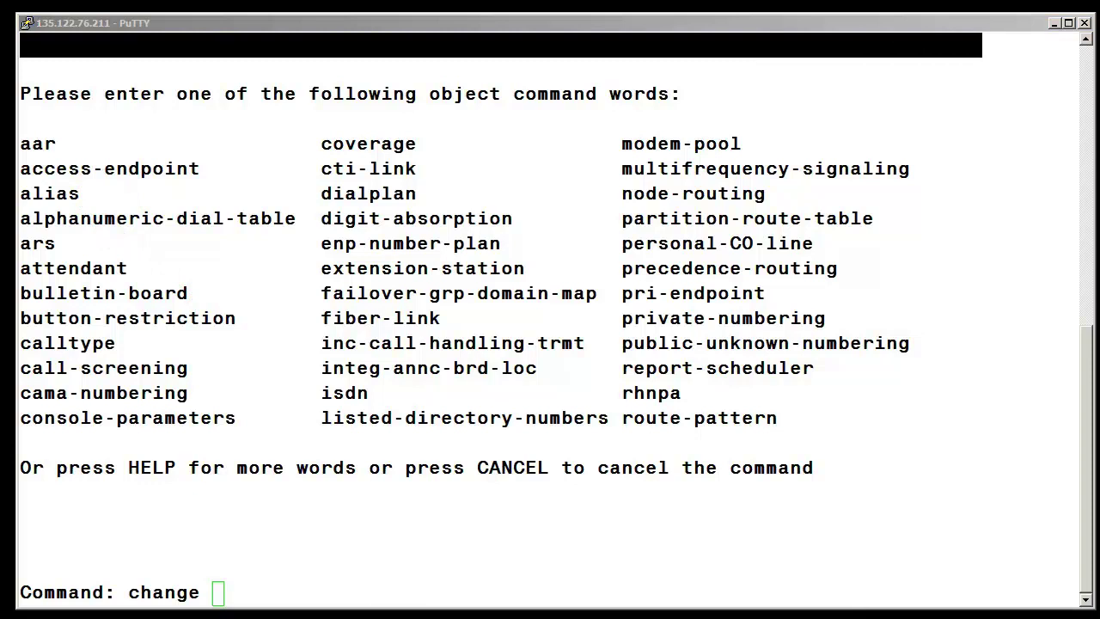
{"action": "left_click", "coordinate": [245, 602]}
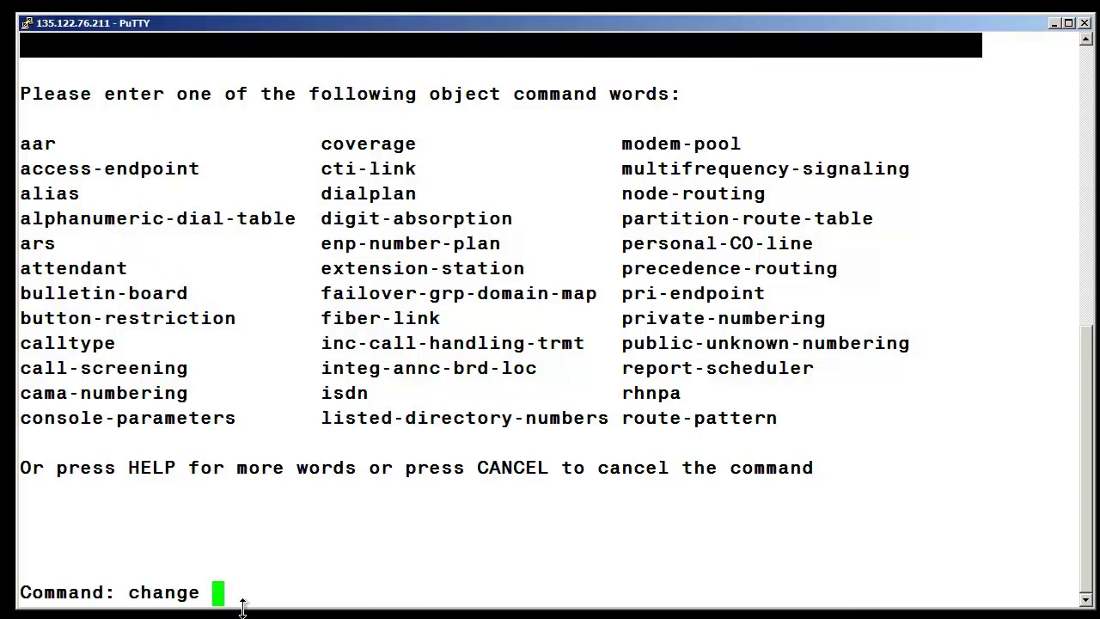
Open 'change ars analysis 303' to view the ARS Digit Analysis Table, then cancel back to the prompt
{"action": "type", "text": "ars analysis 303"}
{"action": "key", "text": "Return"}
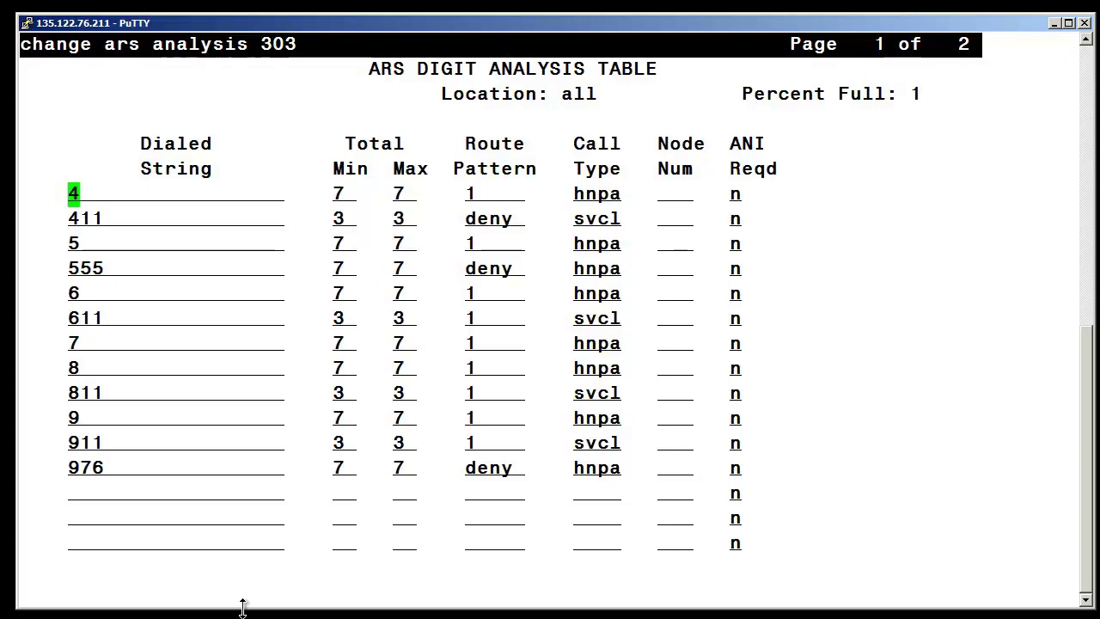
{"action": "key", "text": "F1"}
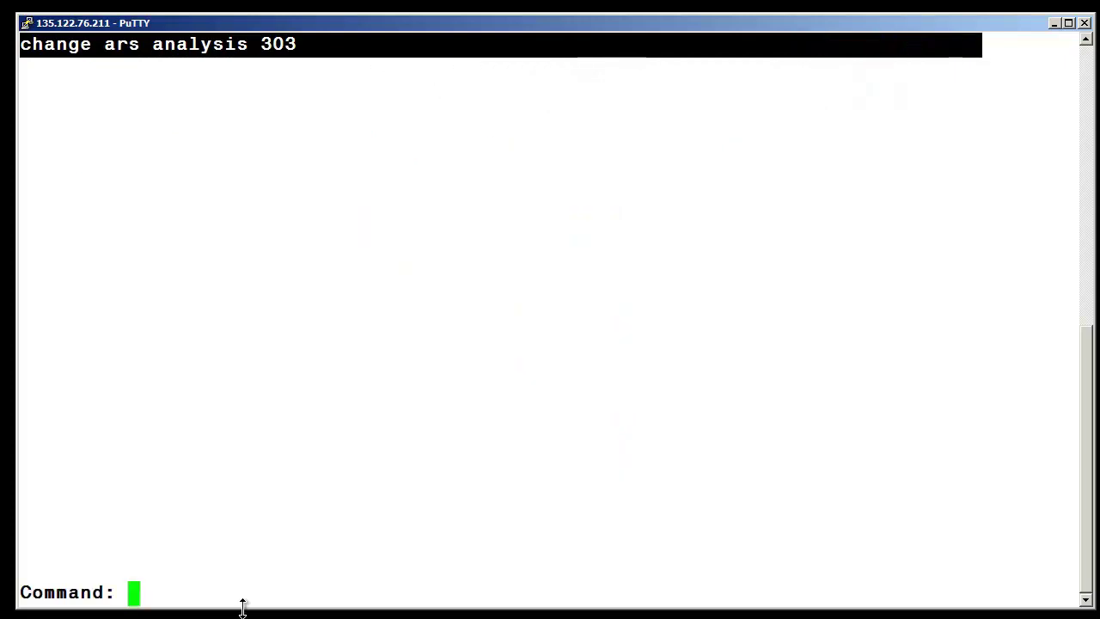